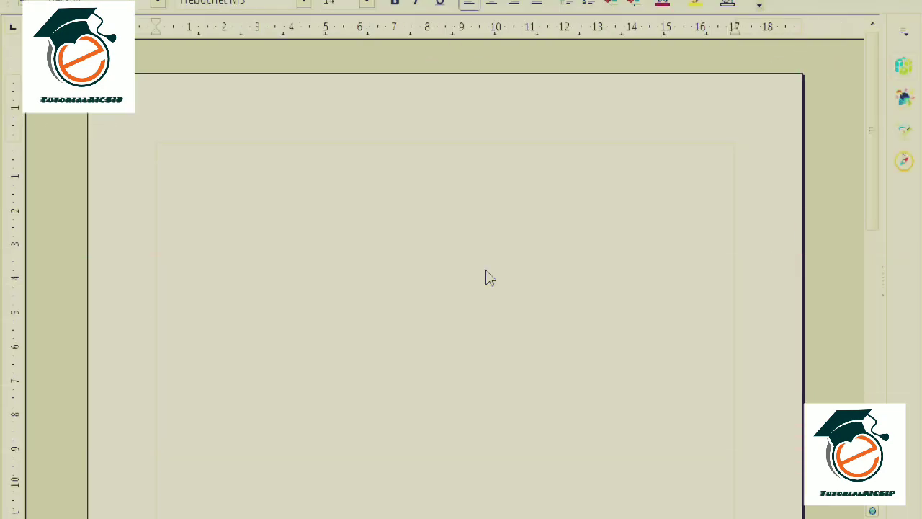
# Write the lines Computer, Input Device and Output Device at the start of the blank document.
pyautogui.write('Computer')
pyautogui.press('Return')
pyautogui.write('Input Device')
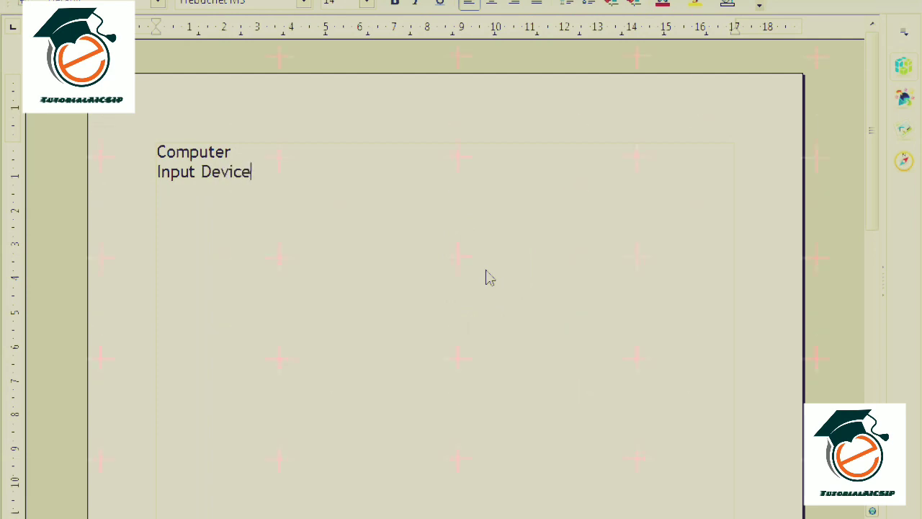
pyautogui.press('Return')
pyautogui.write('Output Device')
pyautogui.press('Return')
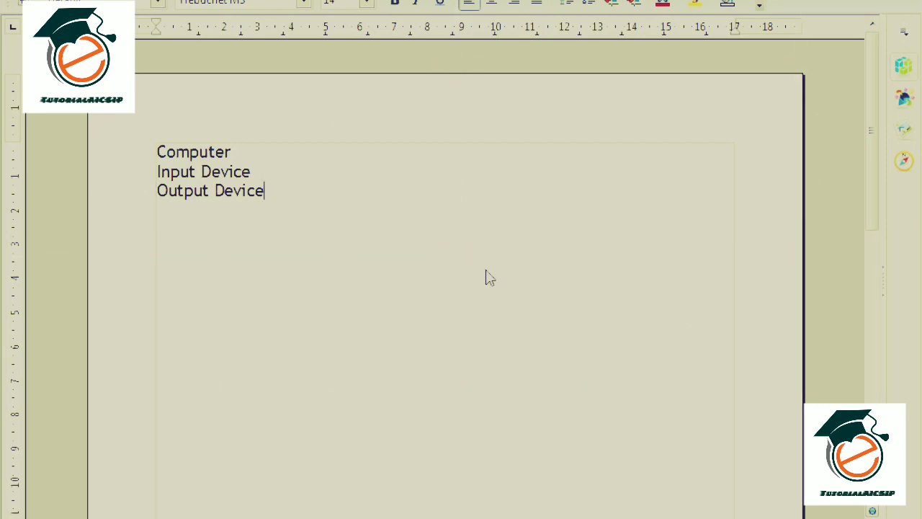
# Insert the lines Keyboard, Mouse and Scanner between Input Device and Output Device.
pyautogui.press('Up')
pyautogui.press('Return')
pyautogui.write('Keyboard')
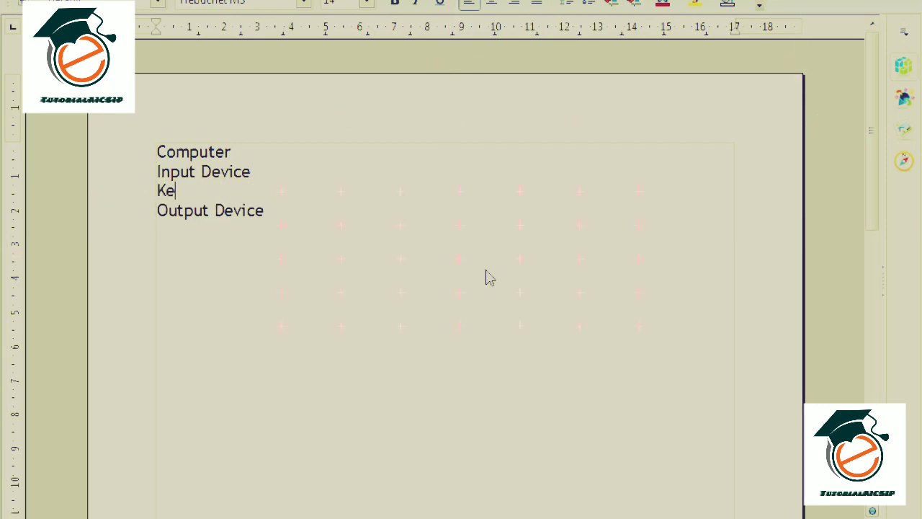
pyautogui.press('Return')
pyautogui.write('Mouse')
pyautogui.press('Return')
pyautogui.write('Scanner')
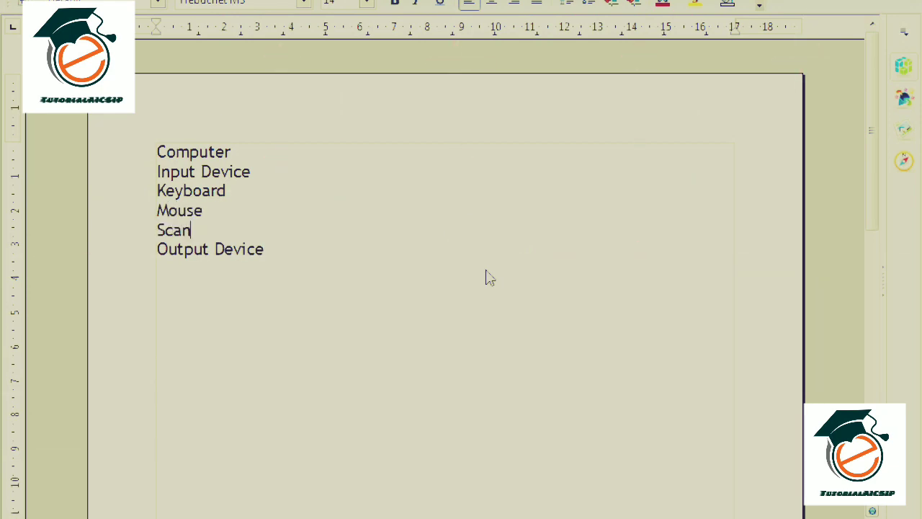
pyautogui.press('Return')
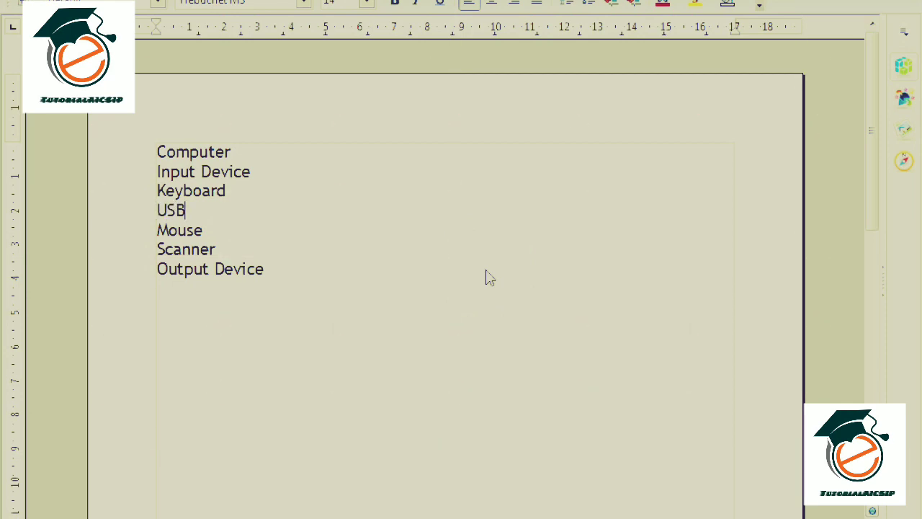
# Add the lines USB, PS/2 and Wireless directly below Keyboard.
pyautogui.write('USB')
pyautogui.press('Return')
pyautogui.write('PS/2')
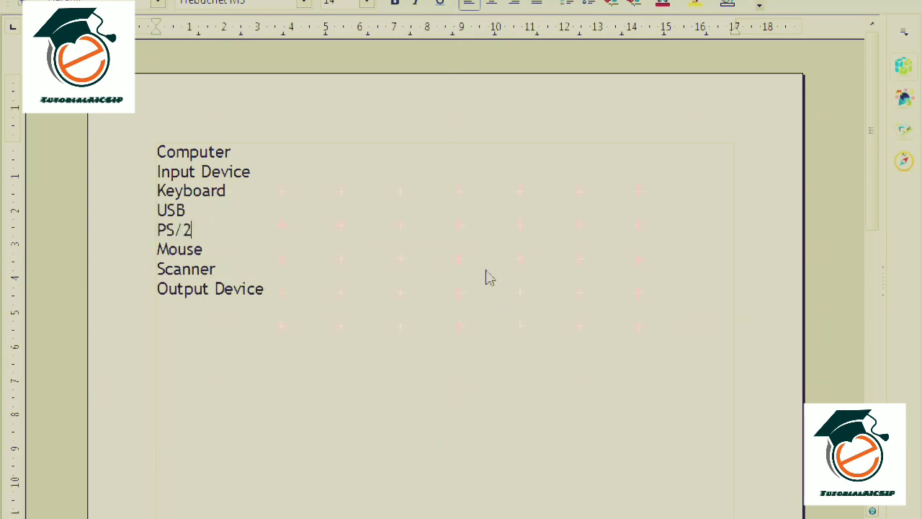
pyautogui.press('Return')
pyautogui.write('Wireles')
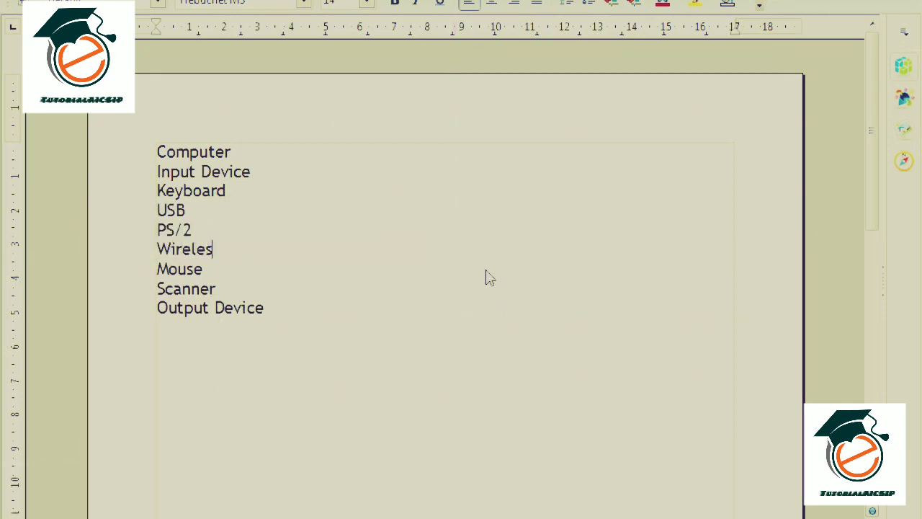
pyautogui.write('s')
# Copy the USB, PS/2 and Wireless lines from under Keyboard to below Mouse, leaving no blank line before Scanner.
pyautogui.press('Down')
pyautogui.press('Return')
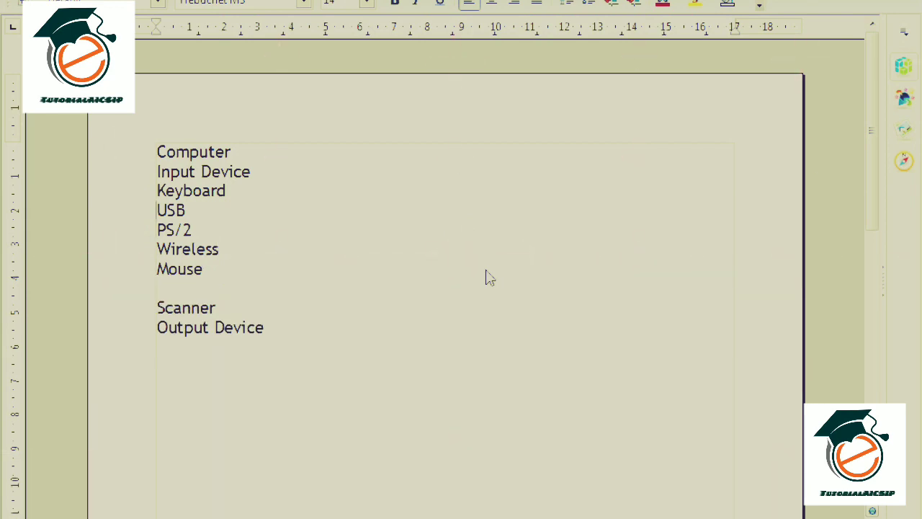
pyautogui.hotkey('shift', 'Down')
pyautogui.hotkey('shift', 'Down')
pyautogui.hotkey('shift', 'Down')
pyautogui.hotkey('ctrl', 'c')
pyautogui.press('Down')
pyautogui.hotkey('ctrl', 'v')
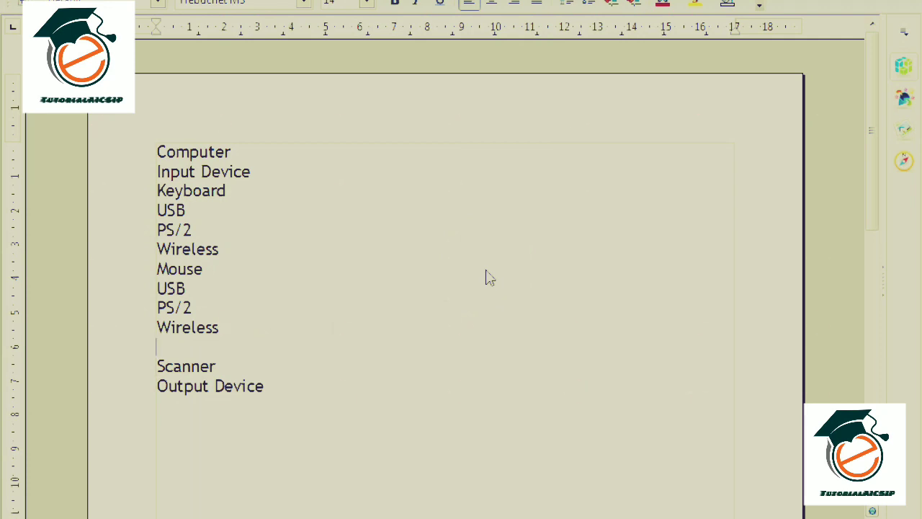
pyautogui.press('BackSpace')
# Add the lines OCR, BCR and MiCR below Scanner, with no blank line before Output Device.
pyautogui.press('Return')
pyautogui.write('OCR')
pyautogui.press('Return')
pyautogui.write('N')
pyautogui.press('BackSpace')
pyautogui.write('BCR')
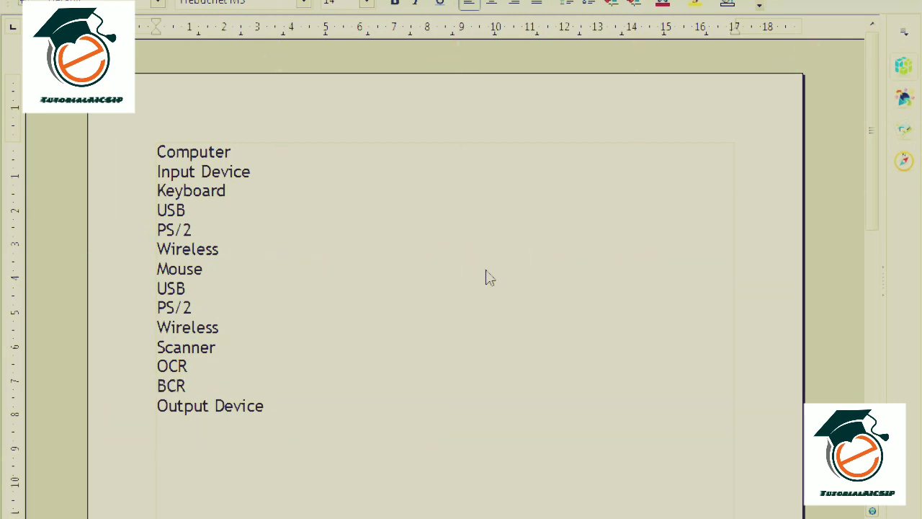
pyautogui.press('Return')
pyautogui.write('MiCR')
pyautogui.press('Return')
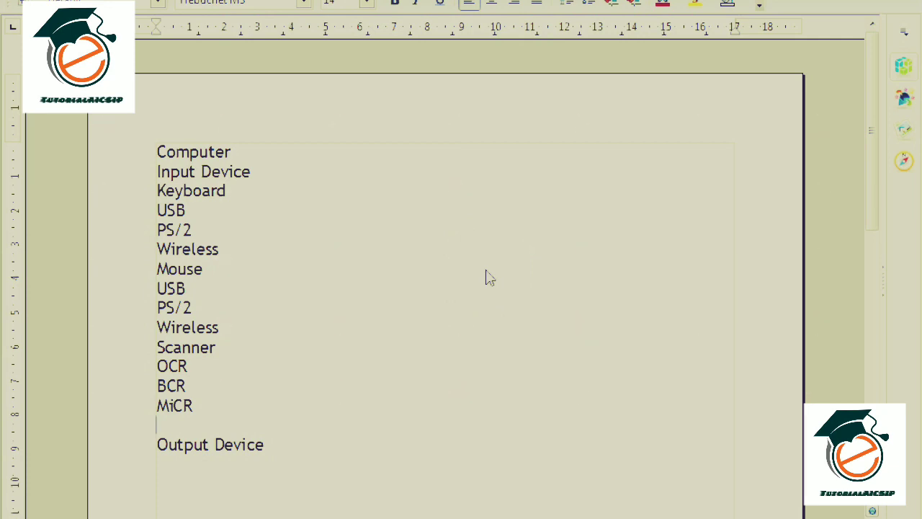
pyautogui.press('Delete')
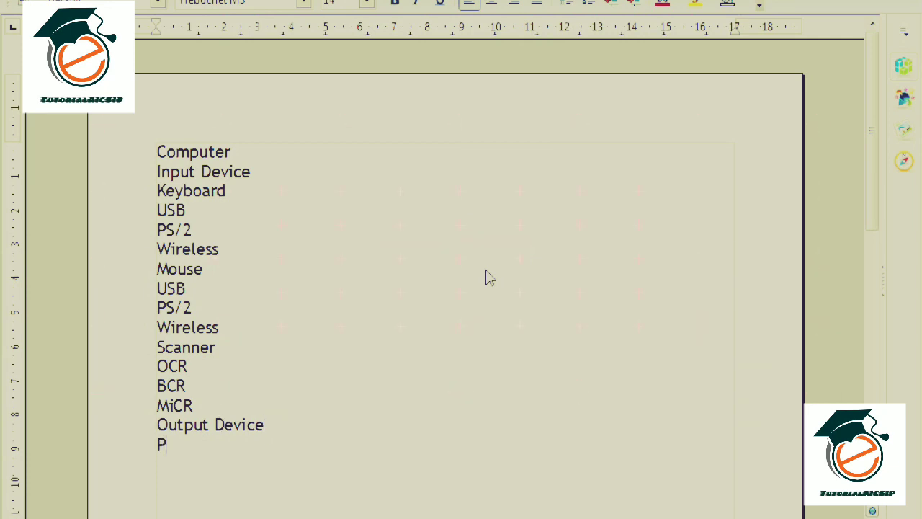
# Add the lines Printer and Monitor below Output Device.
pyautogui.write('inter')
pyautogui.press('BackSpace')
pyautogui.press('BackSpace')
pyautogui.press('BackSpace')
pyautogui.press('BackSpace')
pyautogui.press('BackSpace')
pyautogui.press('BackSpace')
pyautogui.write('rinter')
pyautogui.press('Return')
pyautogui.write('Mnitor')
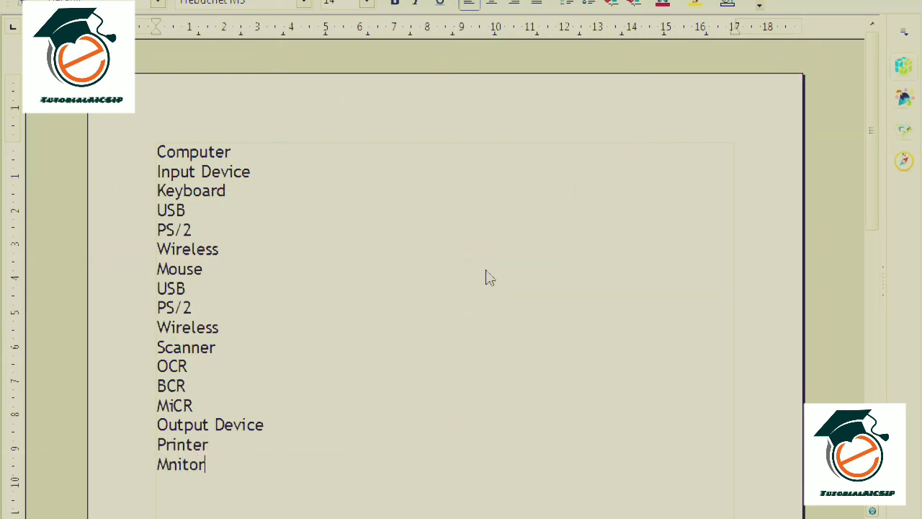
# Insert the lines DMP, Laser and Inkjet Printer directly below Printer.
pyautogui.press('Return')
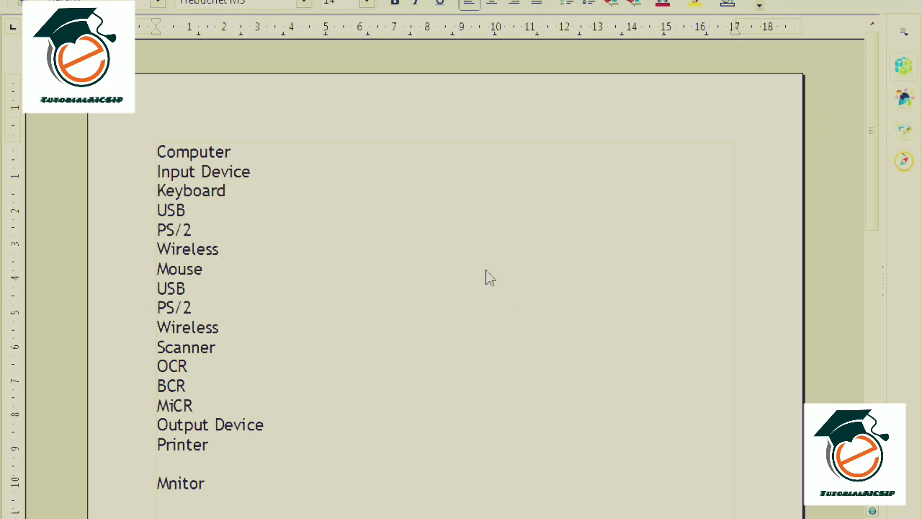
pyautogui.write('DMP')
pyautogui.press('Return')
pyautogui.write('Las')
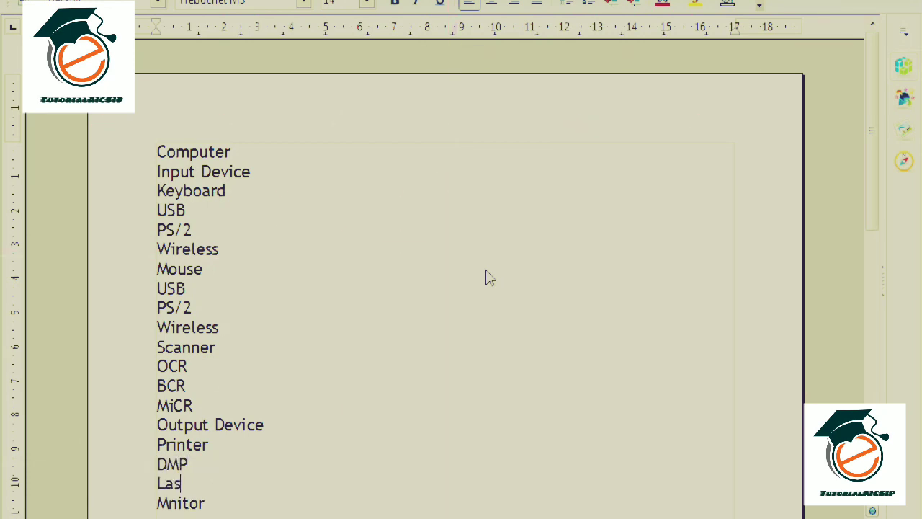
pyautogui.write('er')
pyautogui.press('Return')
pyautogui.write('Inkjet Printe')
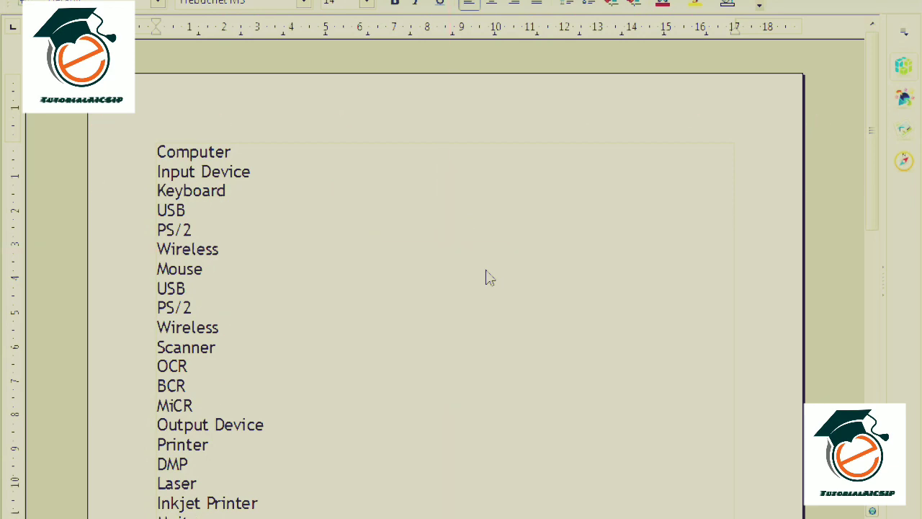
# Add the lines CRT, LCD and LED below Monitor.
pyautogui.scroll(-5, 488, 279)
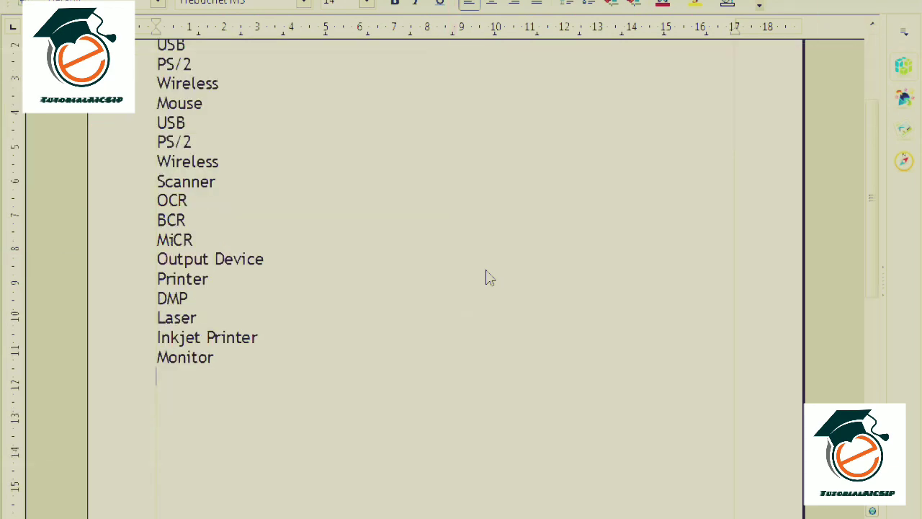
pyautogui.write('CRT')
pyautogui.press('Return')
pyautogui.write('L')
pyautogui.write('LED')
pyautogui.press('Return')
# Add the lines Mobile, Input Device and Output Device at the end of the list.
pyautogui.write('Mobile')
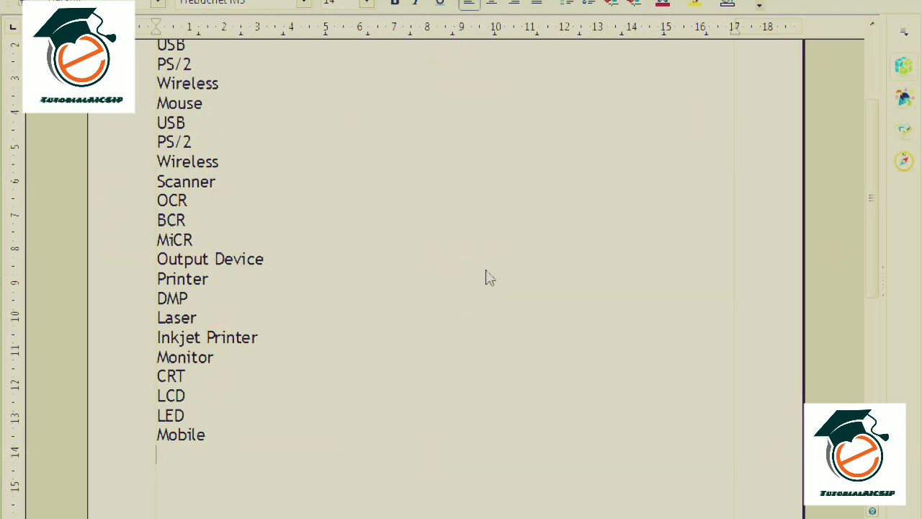
pyautogui.write('put Device')
pyautogui.press('Return')
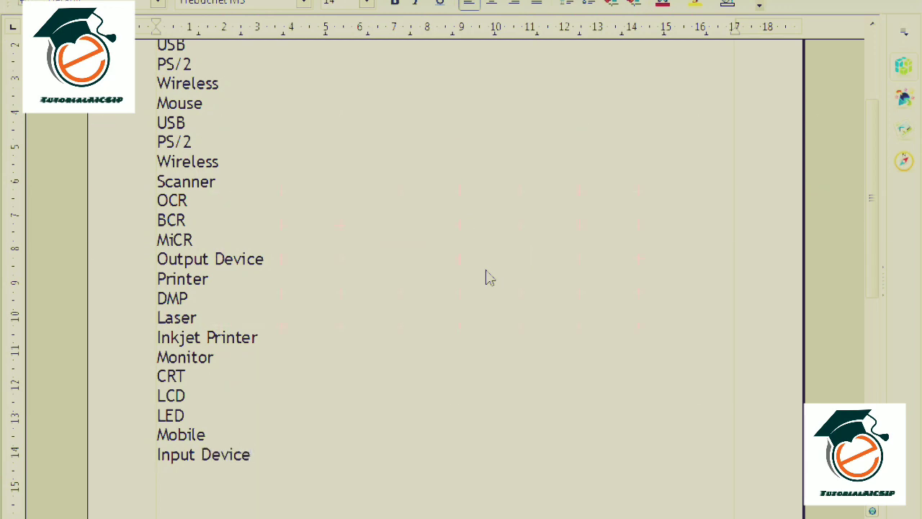
pyautogui.write('Output Device')
# Add Touch Screen and Keypad below Mobile's Input Device line, and Display below its Output Device line.
pyautogui.press('Up')
pyautogui.press('Return')
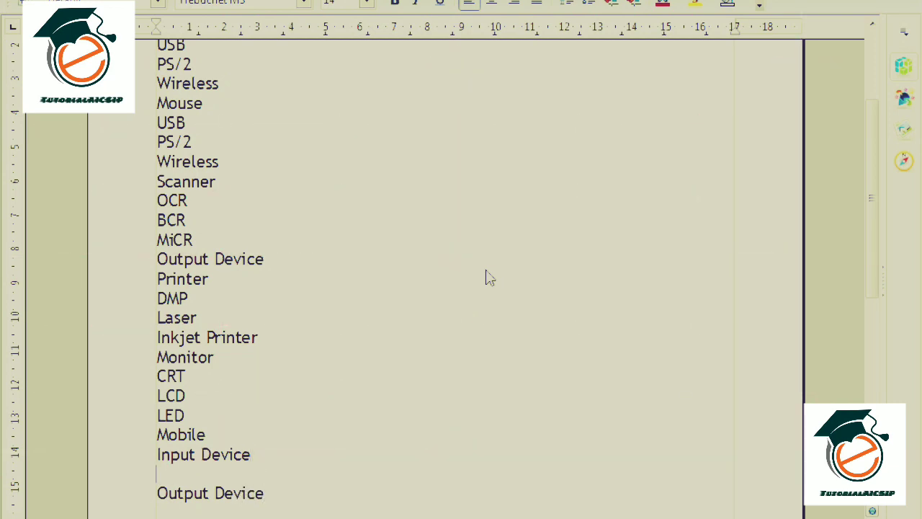
pyautogui.write('Touch Screen')
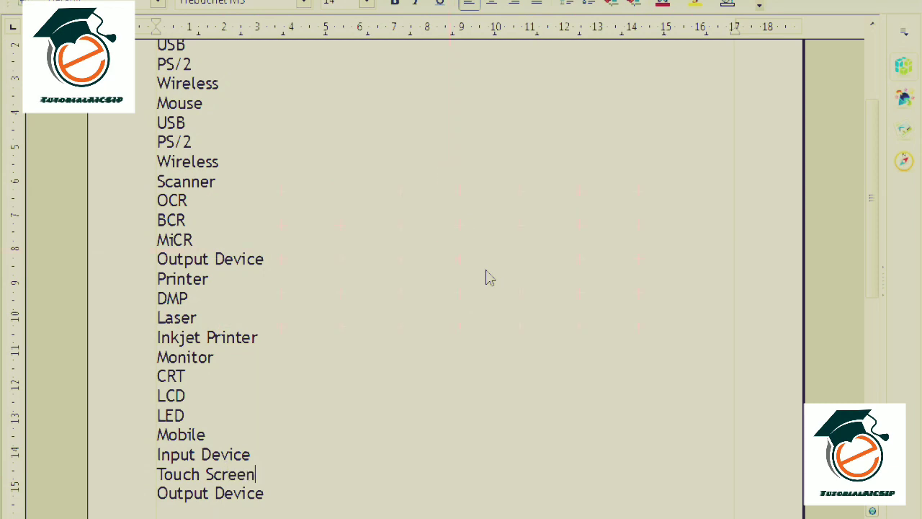
pyautogui.press('Return')
pyautogui.write('Keypad')
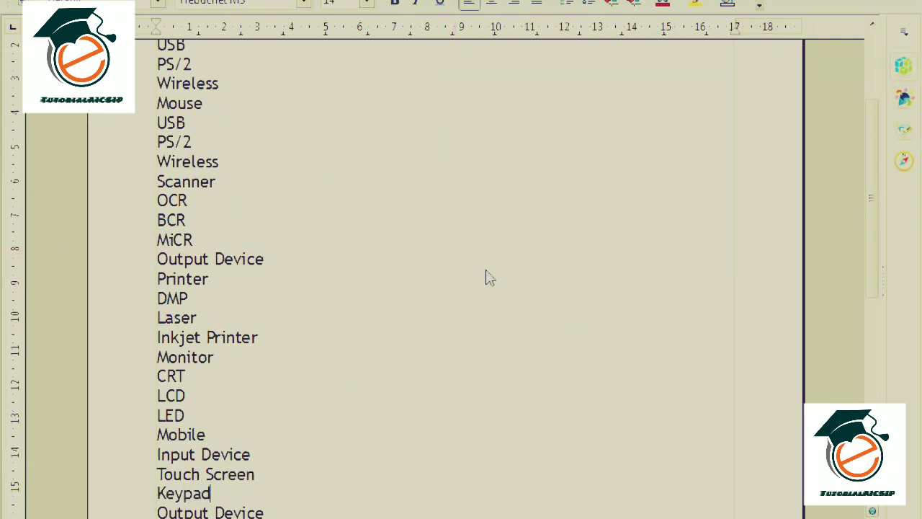
pyautogui.press('End')
pyautogui.press('Return')
pyautogui.write('Display')
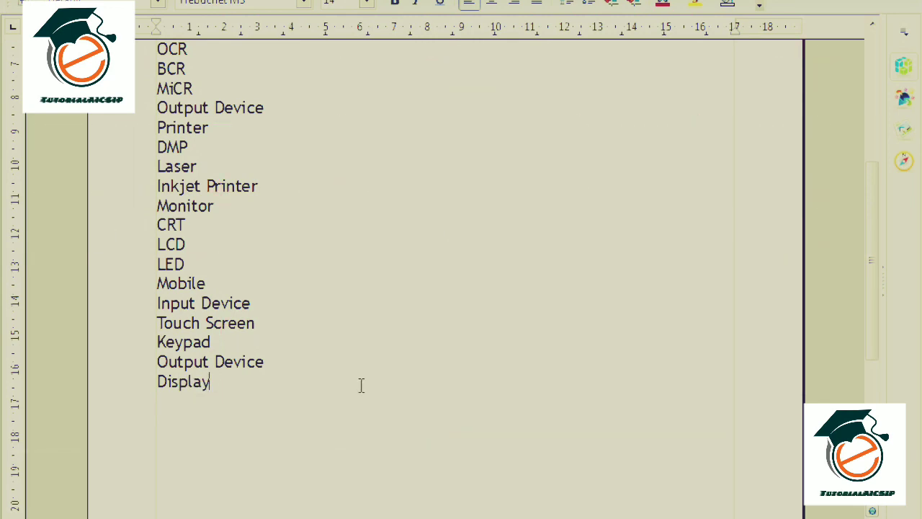
# Review the whole list, highlighting the top-level entries Computer and Mobile.
pyautogui.scroll(5, 361, 386)
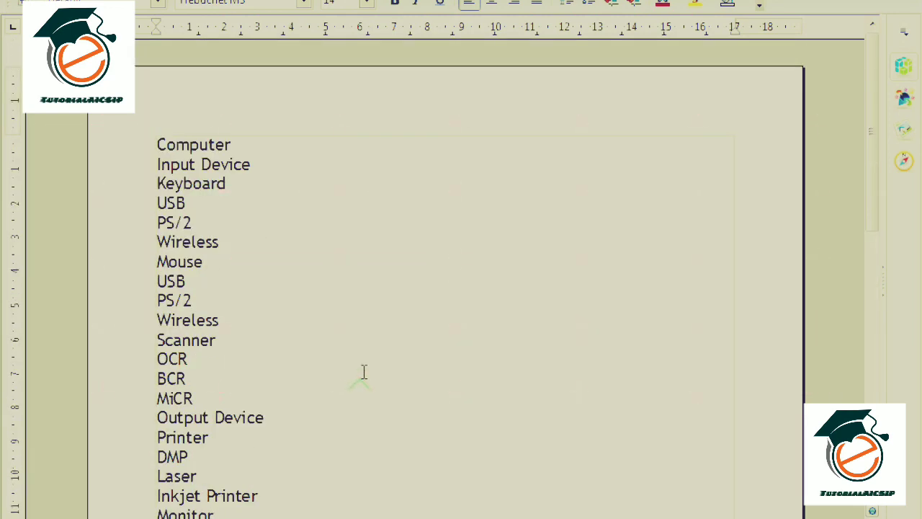
pyautogui.scroll(-2, 366, 303)
pyautogui.scroll(-3, 364, 358)
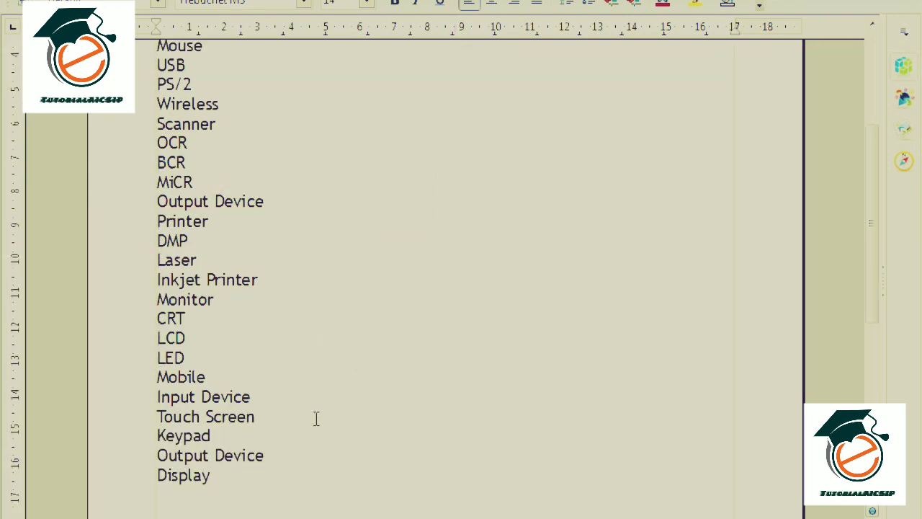
pyautogui.scroll(5, 316, 419)
pyautogui.moveTo(157, 142); pyautogui.dragTo(239, 144)
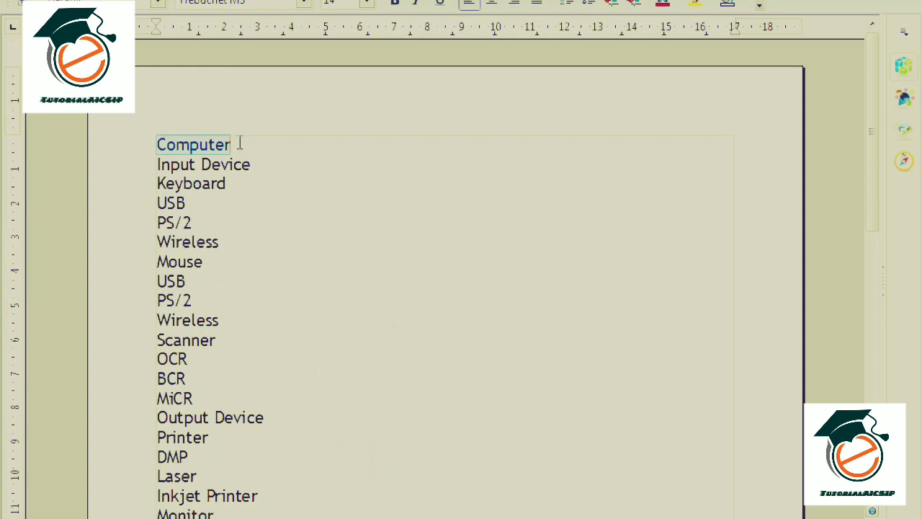
pyautogui.scroll(-2, 260, 274)
pyautogui.scroll(-1, 265, 317)
pyautogui.moveTo(161, 468); pyautogui.dragTo(233, 463)
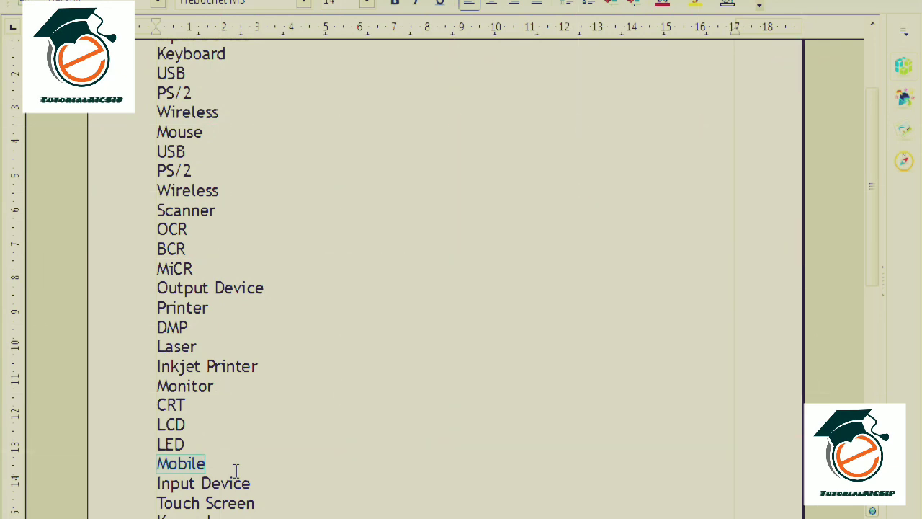
pyautogui.scroll(4, 235, 470)
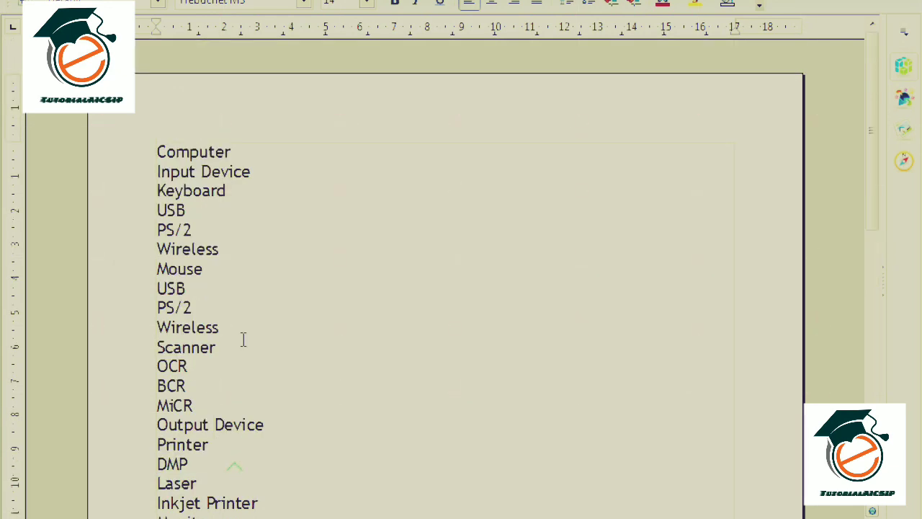
# Place the cursor on the Computer line and open the Styles and Formatting window, positioning it beside the list.
pyautogui.click(231, 152)
pyautogui.click(144, 1)
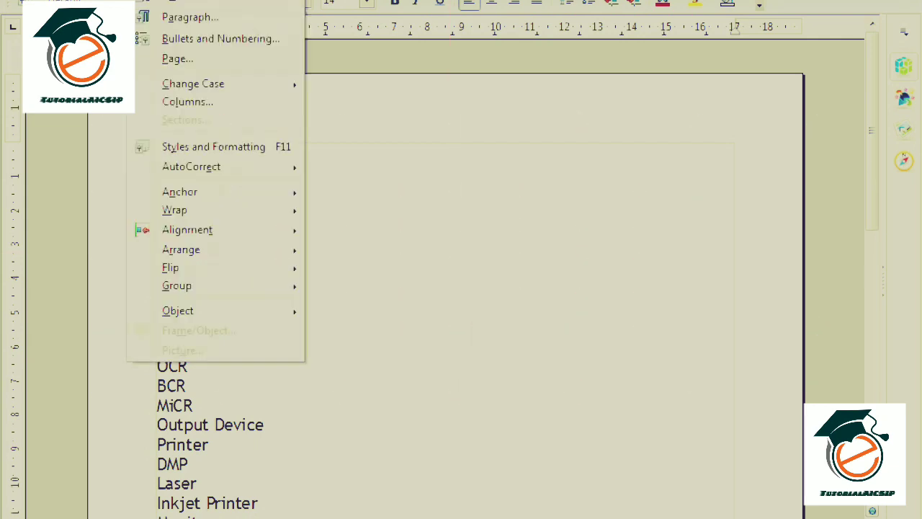
pyautogui.click(189, 151)
pyautogui.moveTo(513, 99); pyautogui.dragTo(446, 82)
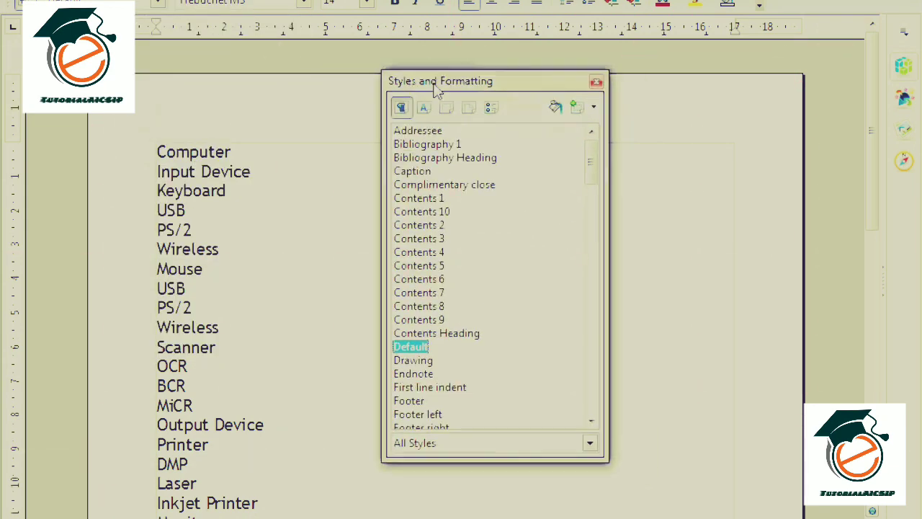
# Apply the Heading 1 paragraph style to the Computer line using Fill Format Mode.
pyautogui.moveTo(594, 181); pyautogui.dragTo(594, 240)
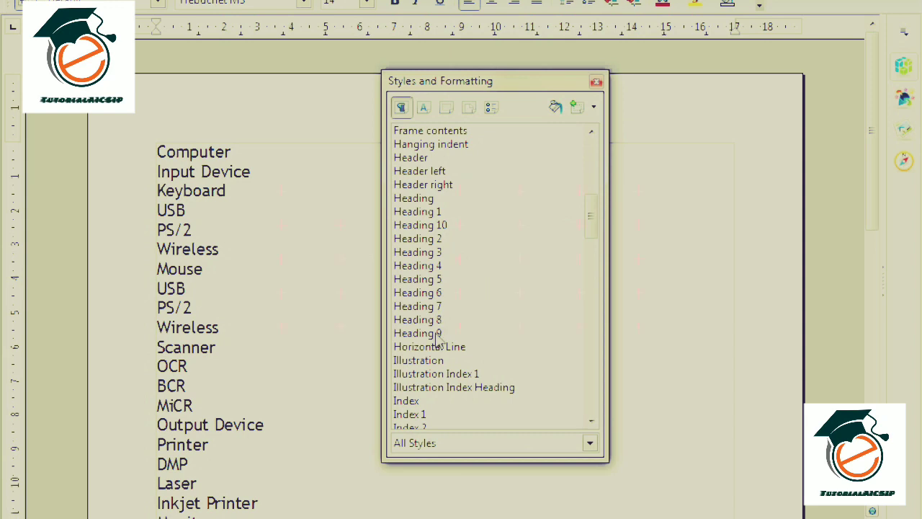
pyautogui.click(421, 213)
pyautogui.click(556, 106)
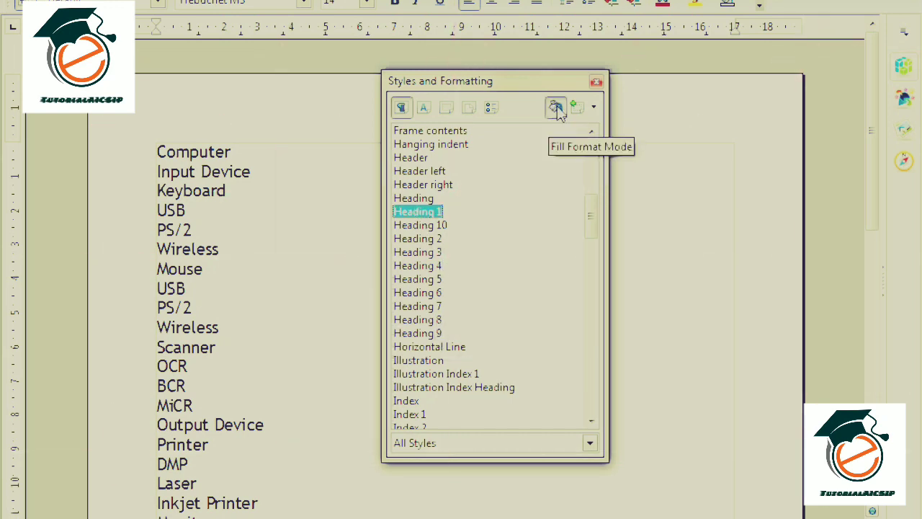
pyautogui.click(211, 147)
# Apply the Heading 1 paragraph style to the Monitor line with Fill Format Mode.
pyautogui.scroll(-2, 281, 269)
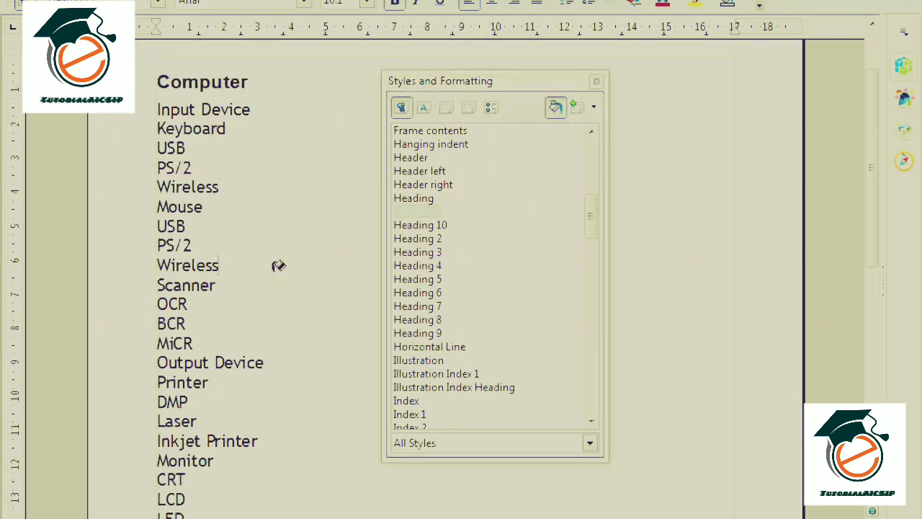
pyautogui.scroll(-1, 237, 417)
pyautogui.click(191, 416)
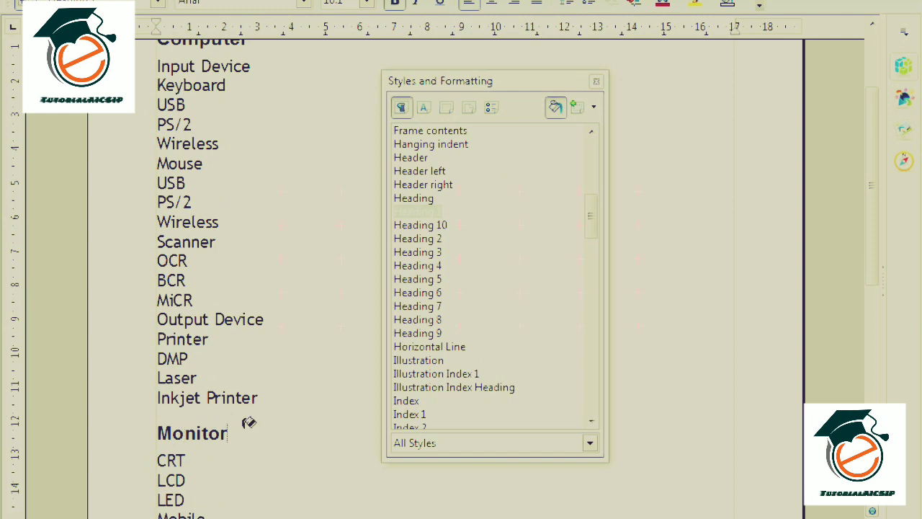
pyautogui.scroll(1, 276, 409)
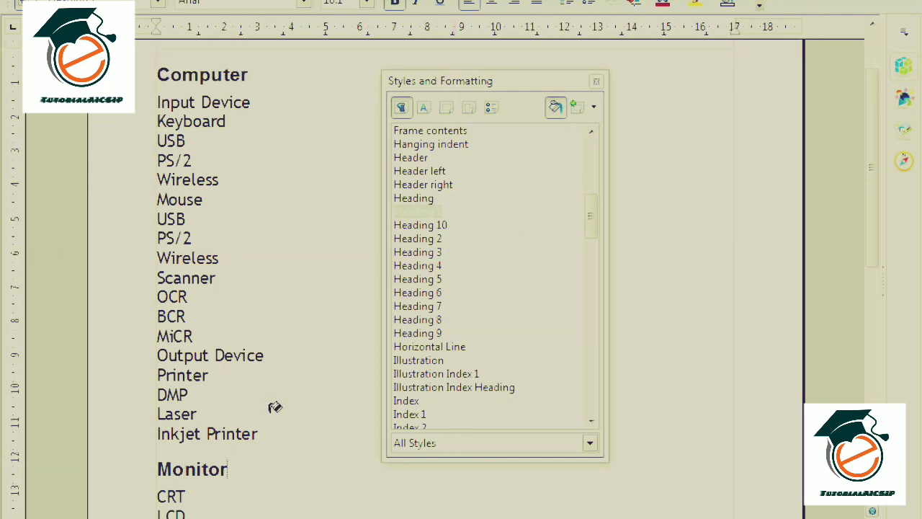
# Apply the Heading 2 paragraph style to all Input Device and Output Device lines with Fill Format Mode.
pyautogui.click(424, 240)
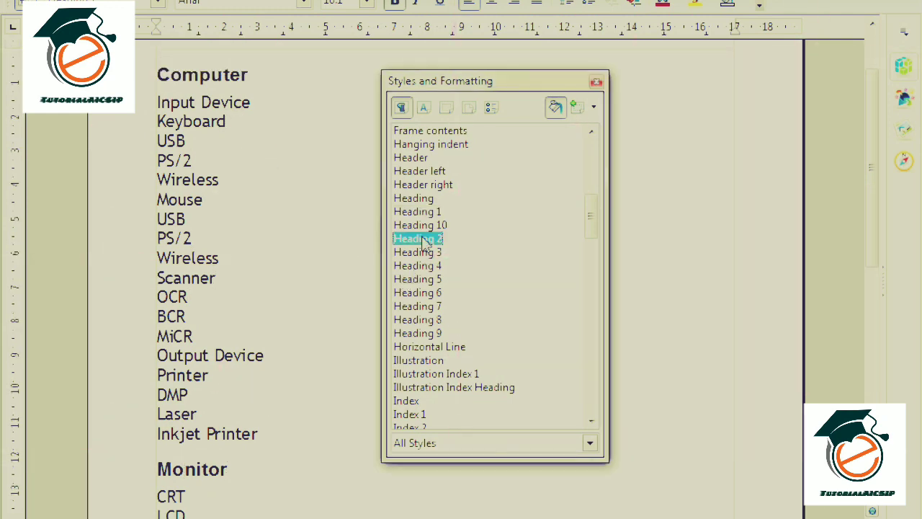
pyautogui.click(224, 101)
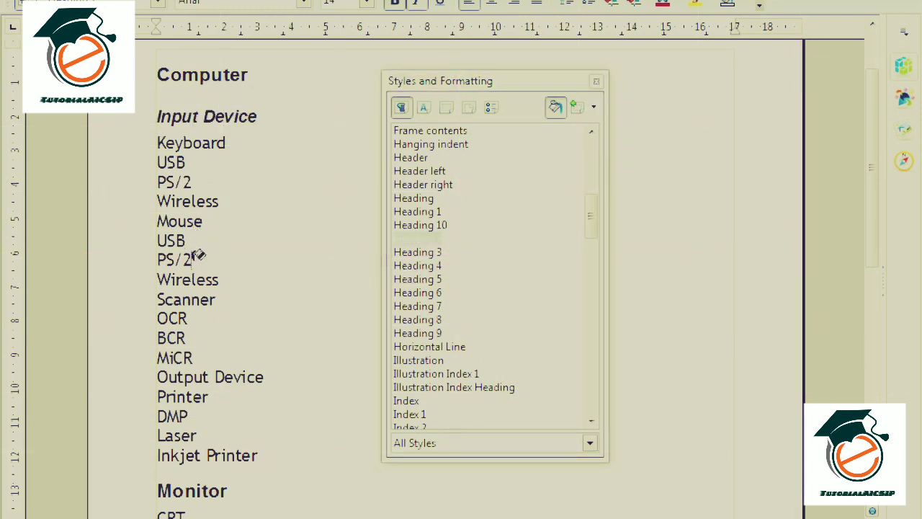
pyautogui.click(243, 377)
pyautogui.scroll(-7, 245, 371)
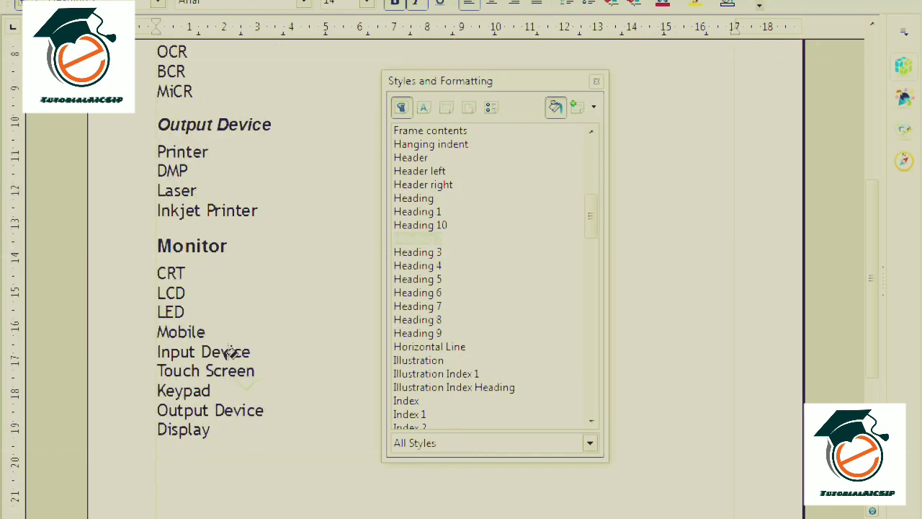
pyautogui.click(229, 352)
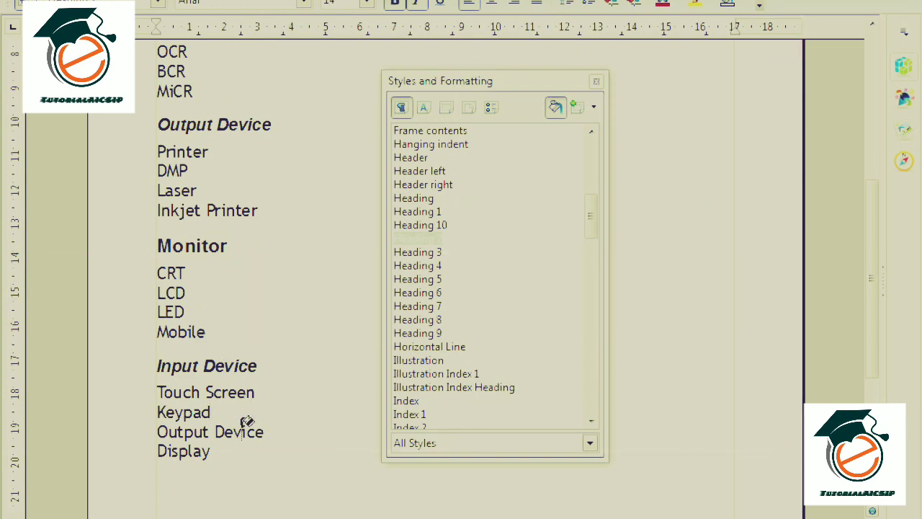
pyautogui.click(247, 425)
# Apply the Heading 3 paragraph style to the Keyboard, Mouse and Scanner lines with Fill Format Mode.
pyautogui.click(419, 254)
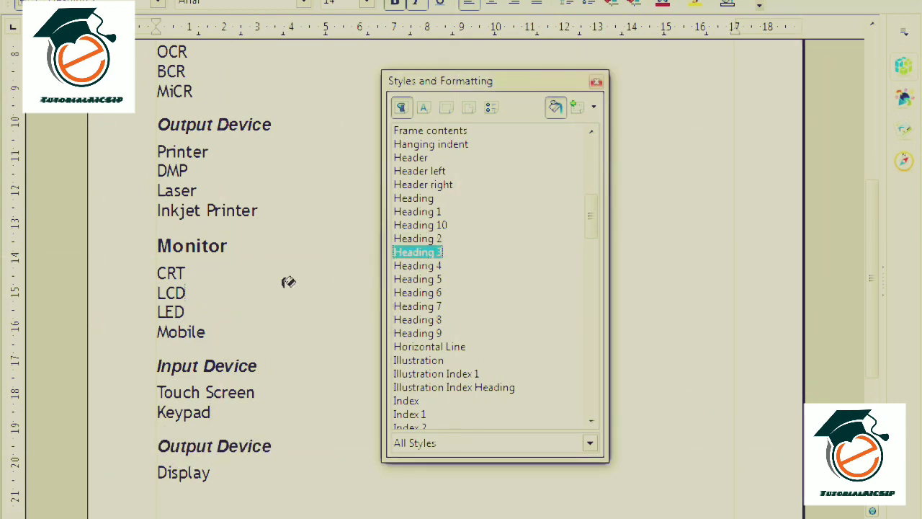
pyautogui.scroll(1, 284, 282)
pyautogui.click(873, 213)
pyautogui.moveTo(874, 219); pyautogui.dragTo(870, 108)
pyautogui.click(209, 136)
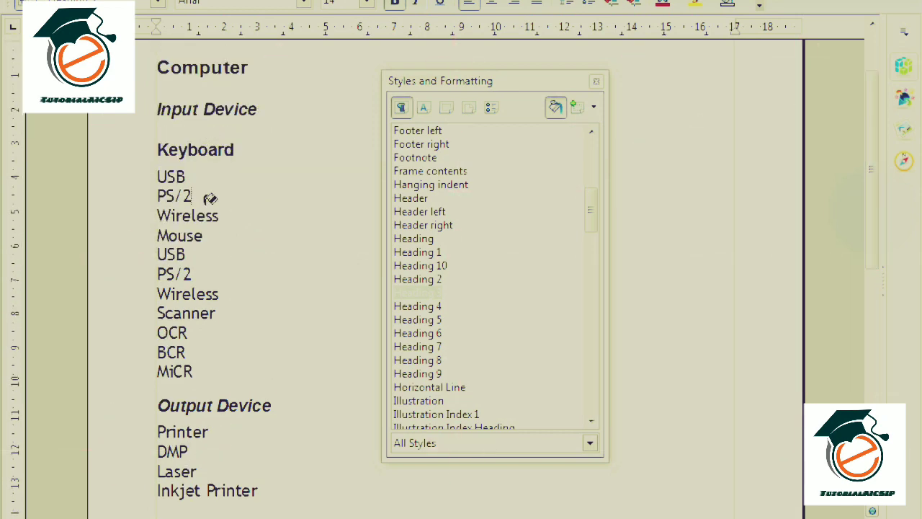
pyautogui.click(199, 232)
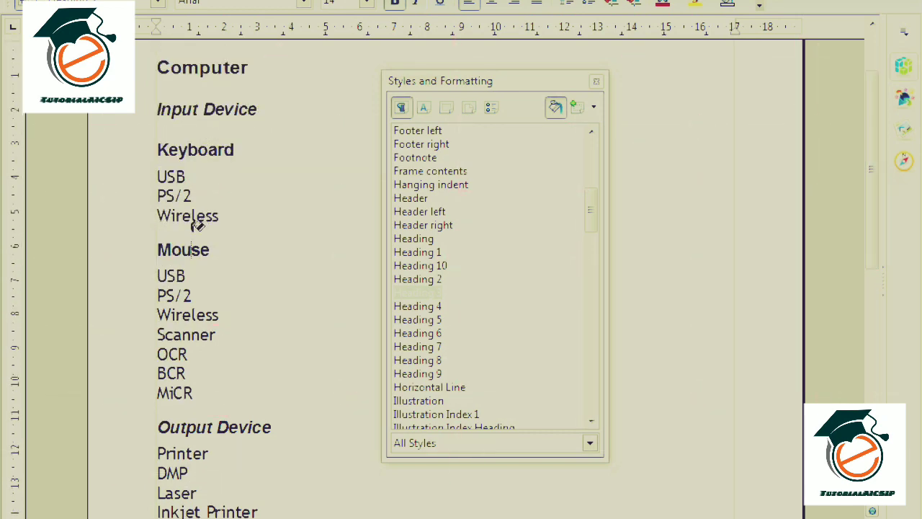
pyautogui.click(195, 330)
# Apply the Heading 3 paragraph style to the Printer, Monitor, Touch Screen, Keypad and Display lines.
pyautogui.scroll(-5, 225, 317)
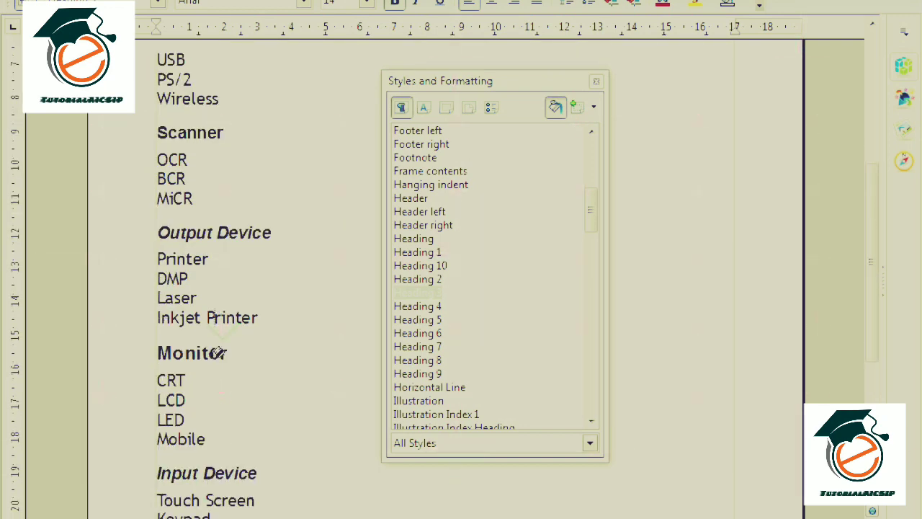
pyautogui.click(196, 258)
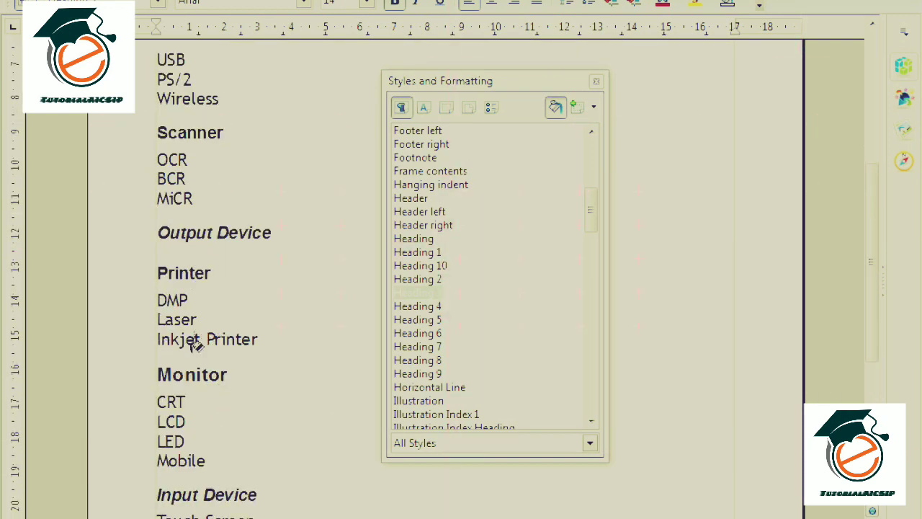
pyautogui.click(196, 371)
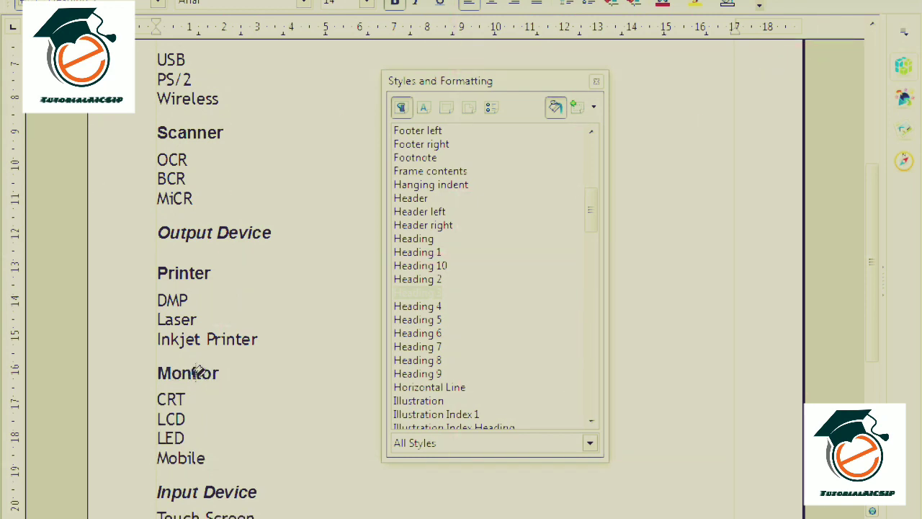
pyautogui.scroll(-3, 277, 364)
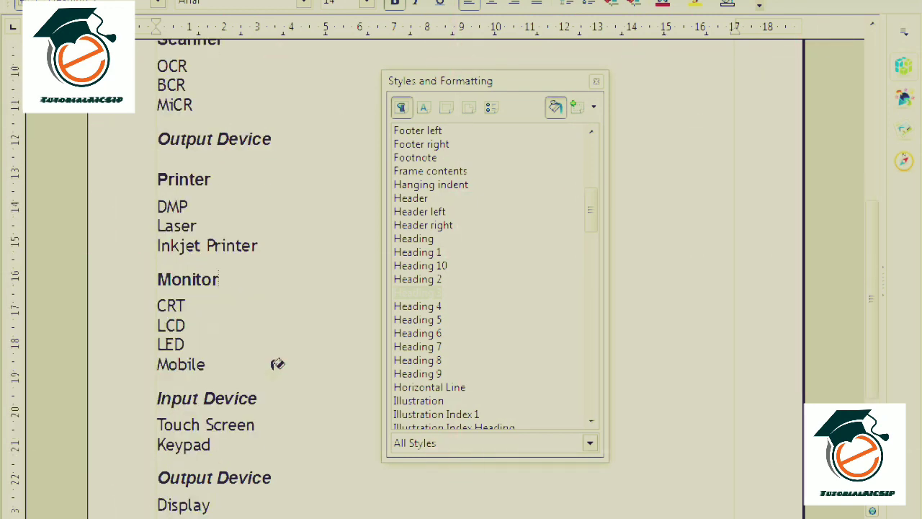
pyautogui.scroll(-1, 278, 364)
pyautogui.click(224, 382)
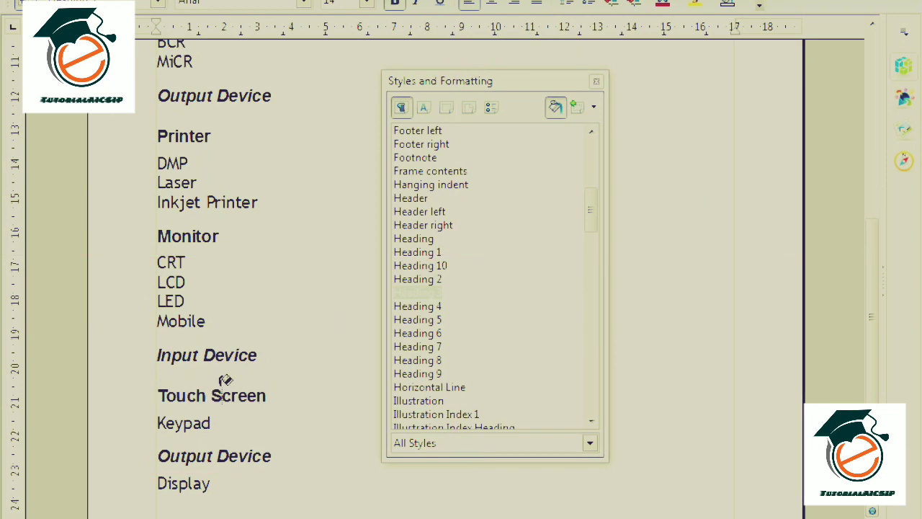
pyautogui.click(203, 419)
pyautogui.scroll(-1, 216, 425)
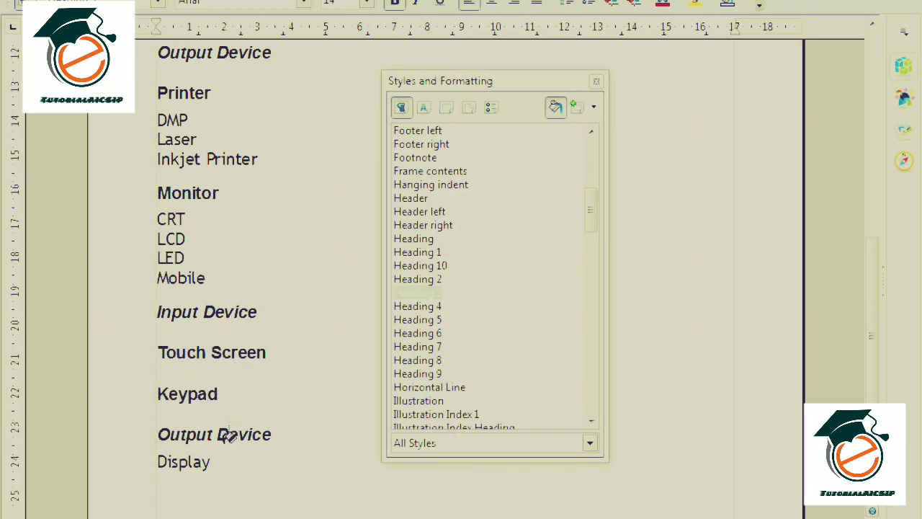
pyautogui.click(202, 461)
# Apply the Heading 4 paragraph style to the USB, PS/2 and Wireless lines under both Keyboard and Mouse.
pyautogui.click(421, 308)
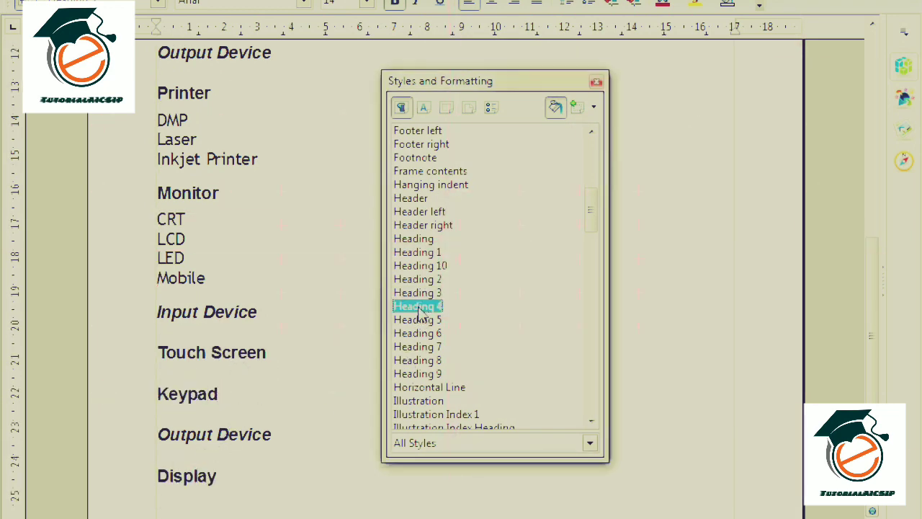
pyautogui.moveTo(869, 234); pyautogui.dragTo(876, 86)
pyautogui.click(173, 249)
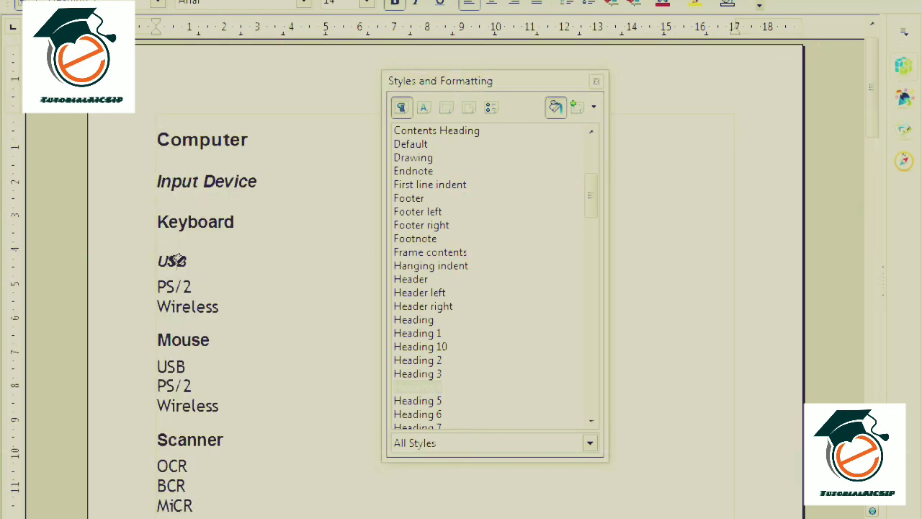
pyautogui.click(184, 285)
pyautogui.click(193, 319)
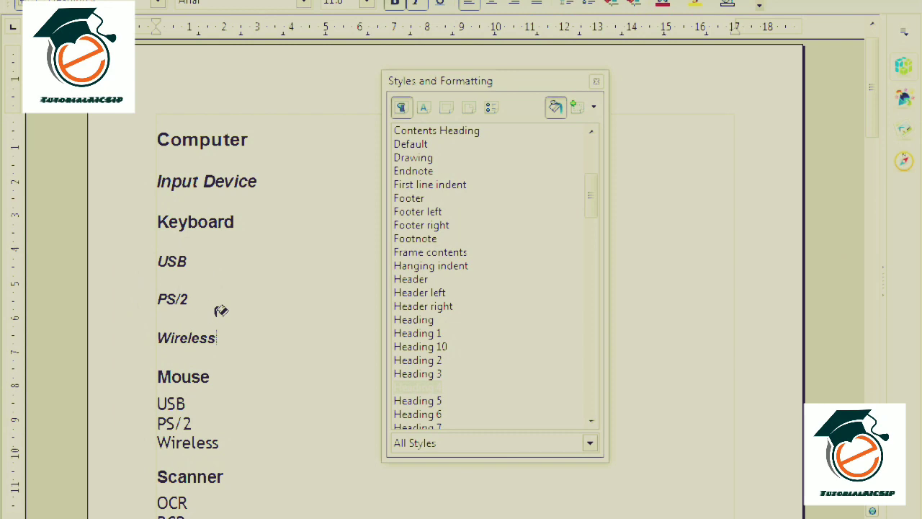
pyautogui.scroll(-1, 216, 317)
pyautogui.click(181, 355)
pyautogui.click(191, 394)
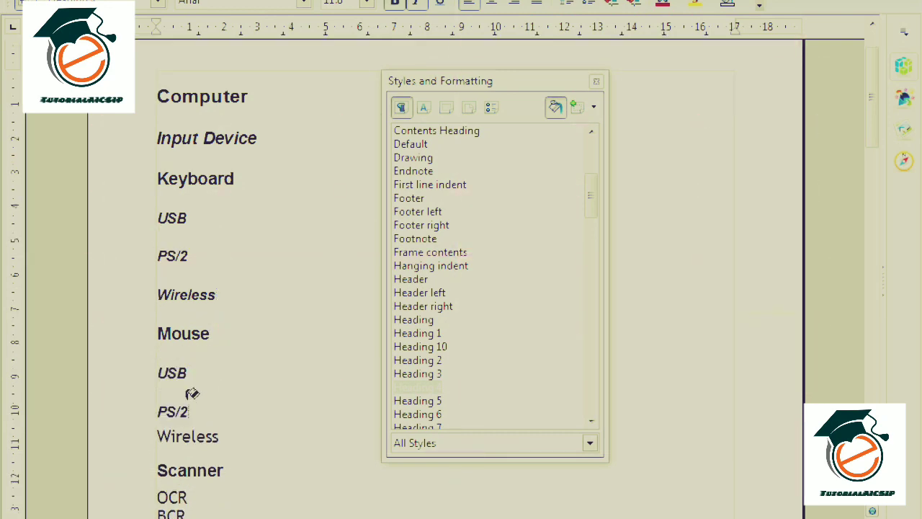
pyautogui.click(196, 436)
# Apply the Heading 4 paragraph style to OCR, BCR and MiCR under Scanner and to DMP, Laser and Inkjet Printer under Printer.
pyautogui.moveTo(876, 138); pyautogui.dragTo(872, 219)
pyautogui.click(178, 134)
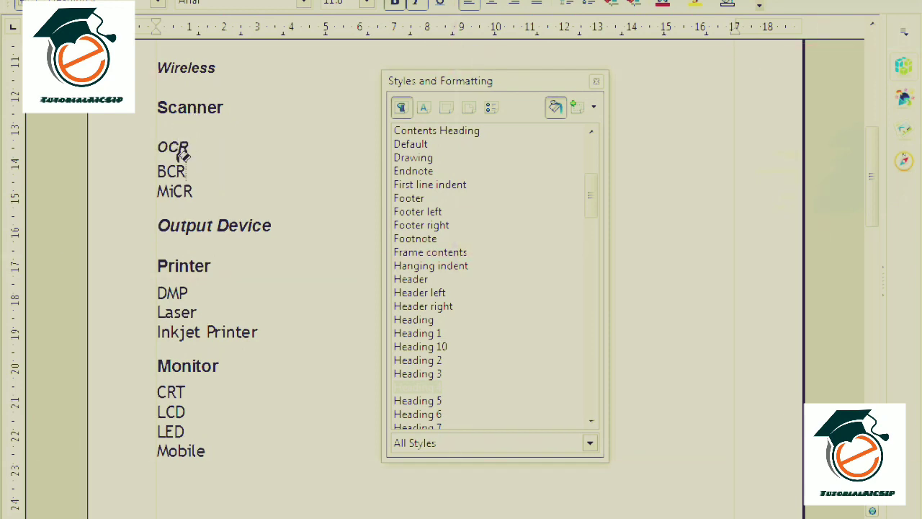
pyautogui.click(177, 169)
pyautogui.click(182, 208)
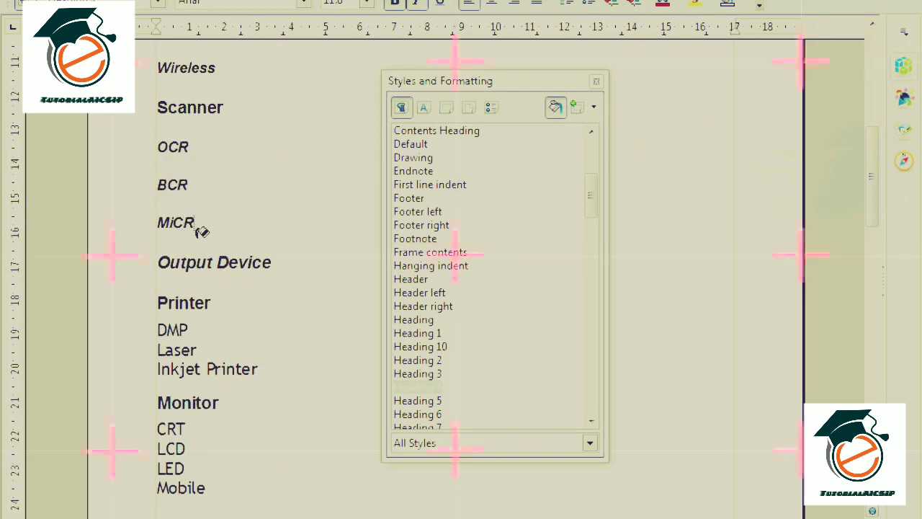
pyautogui.click(184, 329)
pyautogui.click(186, 368)
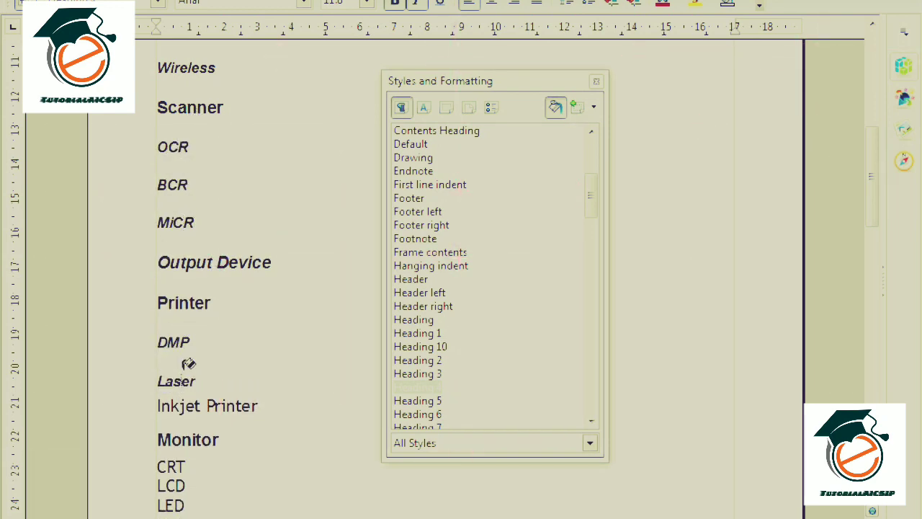
pyautogui.click(202, 402)
# Apply the Heading 4 paragraph style to the CRT, LCD, LED and Mobile lines below Monitor.
pyautogui.scroll(-3, 195, 400)
pyautogui.click(179, 405)
pyautogui.click(181, 435)
pyautogui.scroll(-5, 206, 414)
pyautogui.click(186, 415)
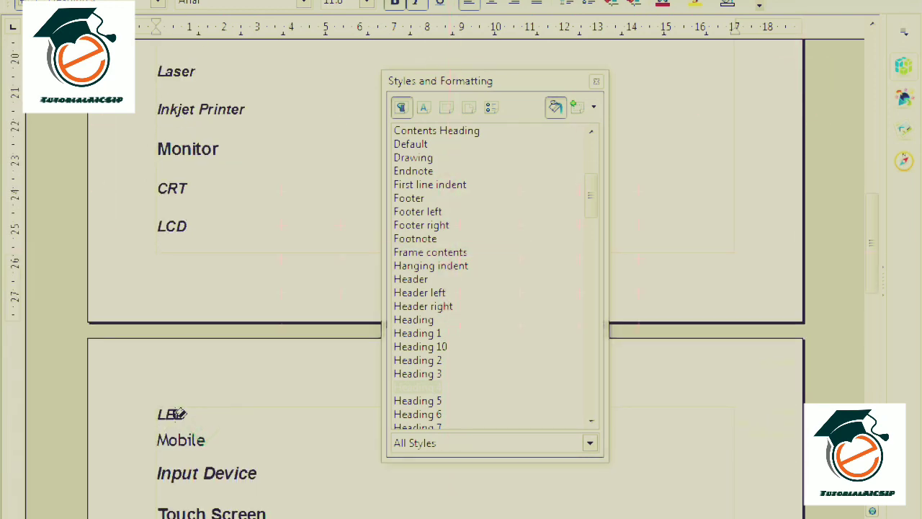
pyautogui.click(191, 433)
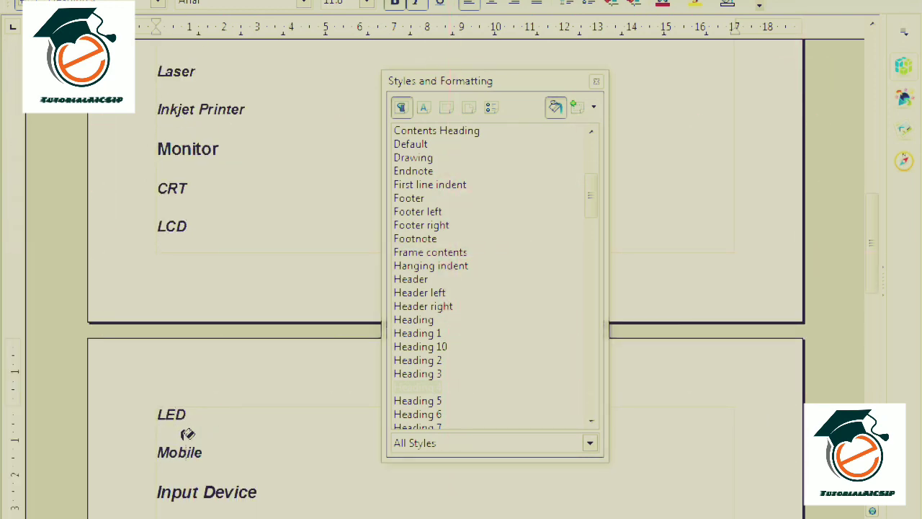
# Apply the Heading 1 paragraph style to the Mobile line and close the Styles and Formatting window.
pyautogui.click(426, 333)
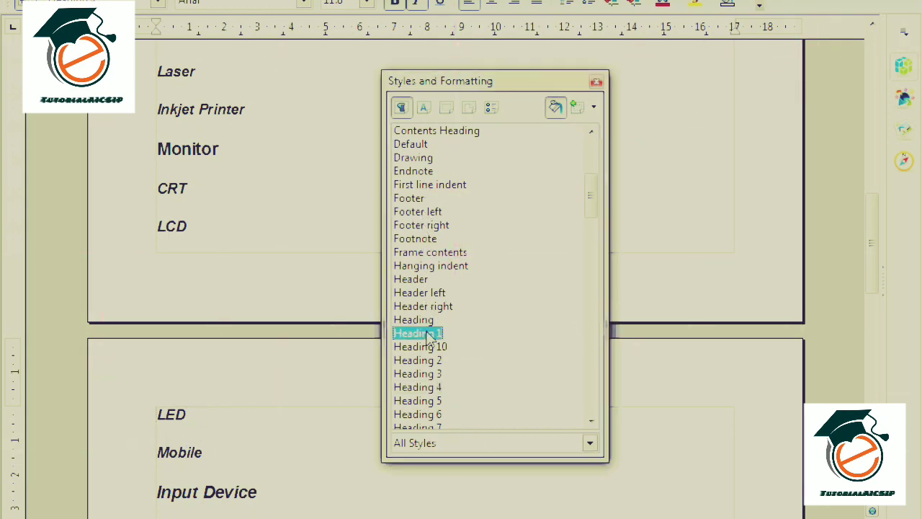
pyautogui.click(191, 451)
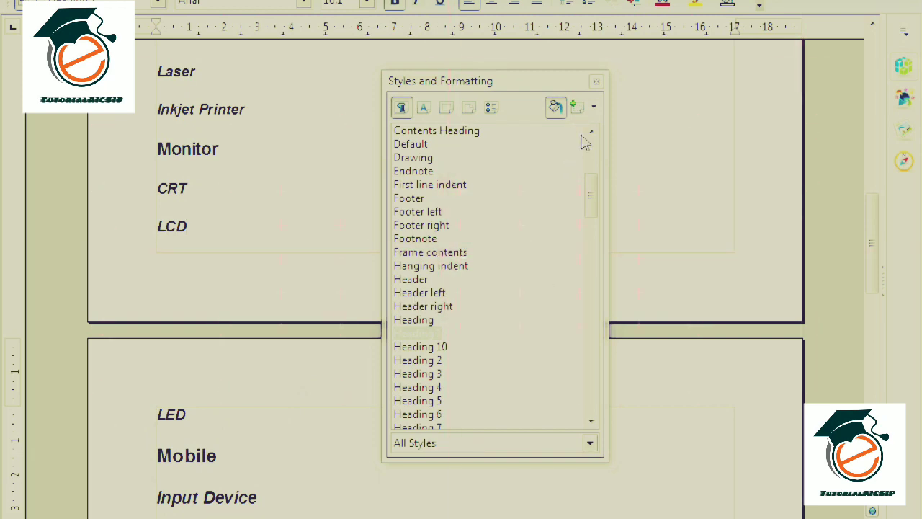
pyautogui.click(597, 83)
# Review the styled headings from the start of the document, highlighting Computer, Input Device and Keyboard.
pyautogui.moveTo(879, 267); pyautogui.dragTo(860, 79)
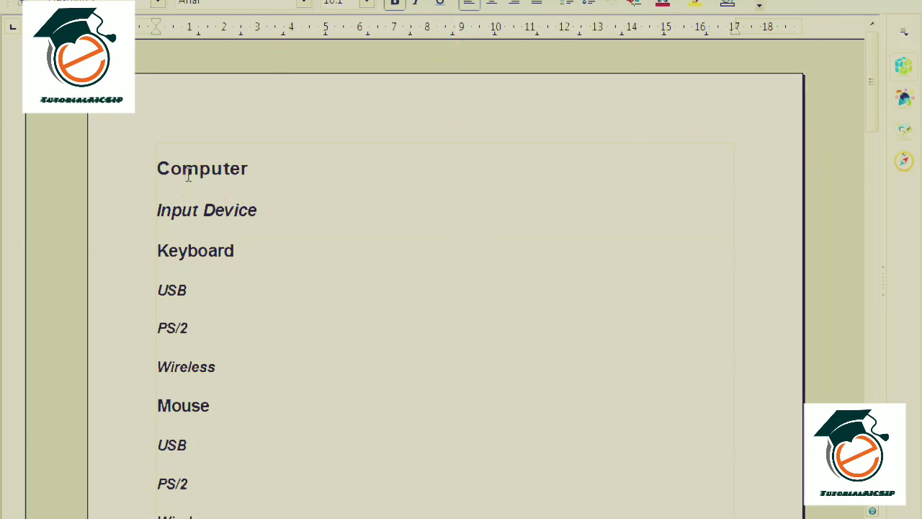
pyautogui.moveTo(160, 170); pyautogui.dragTo(256, 174)
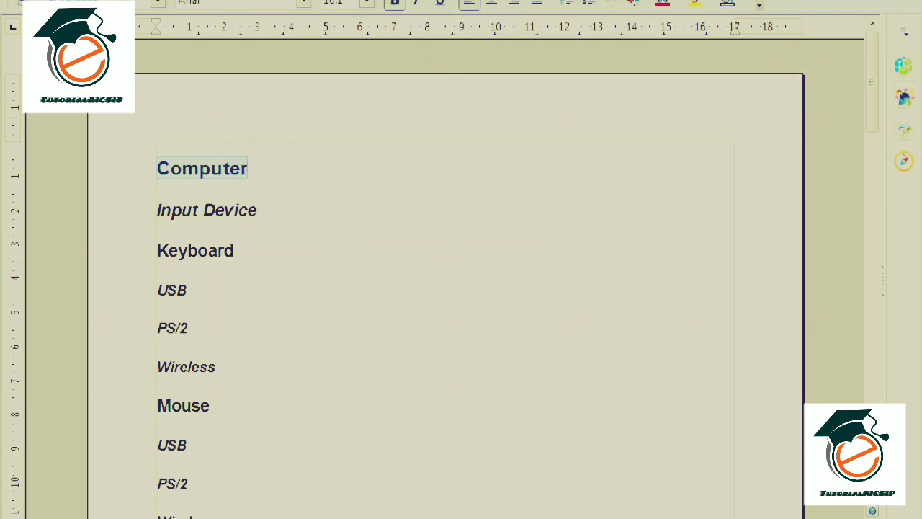
pyautogui.click(191, 208)
pyautogui.moveTo(158, 210); pyautogui.dragTo(257, 210)
pyautogui.moveTo(158, 250); pyautogui.dragTo(236, 251)
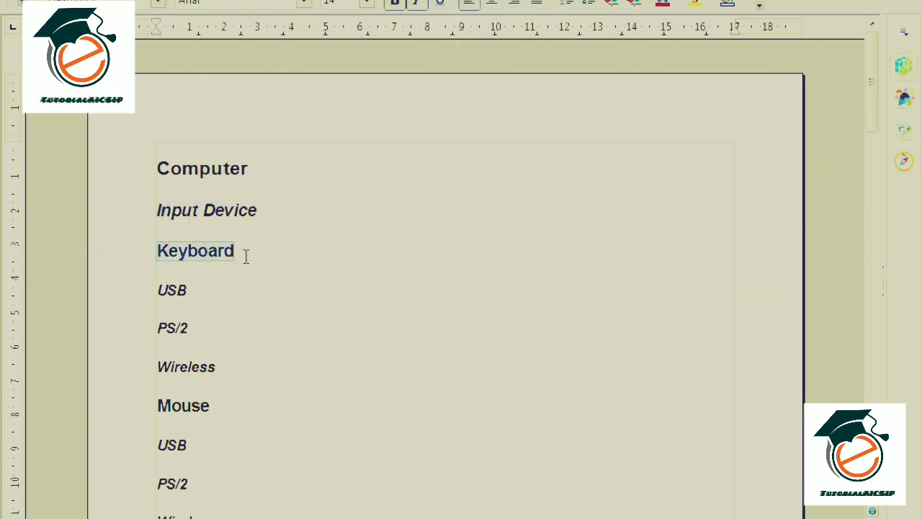
pyautogui.click(280, 329)
pyautogui.scroll(-2, 282, 331)
pyautogui.scroll(2, 282, 332)
# Insert a page break after the Computer heading and another after the first Input Device heading.
pyautogui.click(157, 169)
pyautogui.click(248, 181)
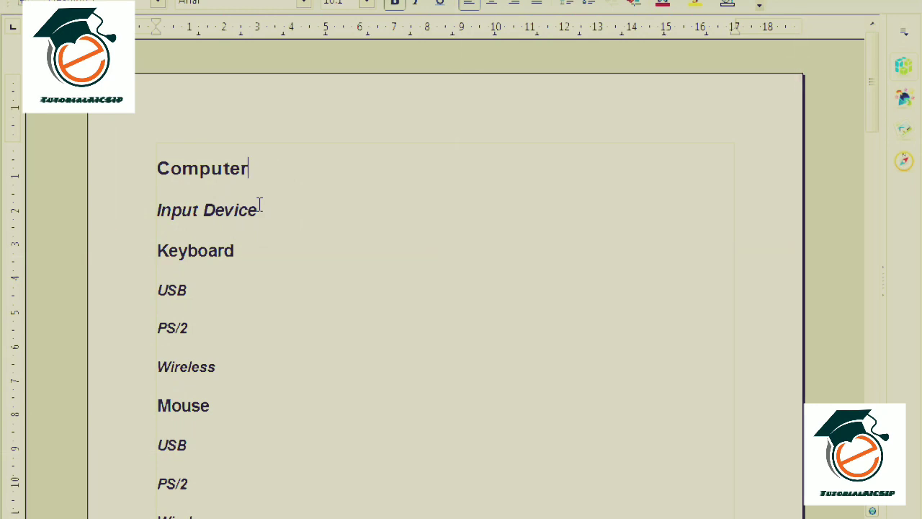
pyautogui.hotkey('ctrl', 'Return')
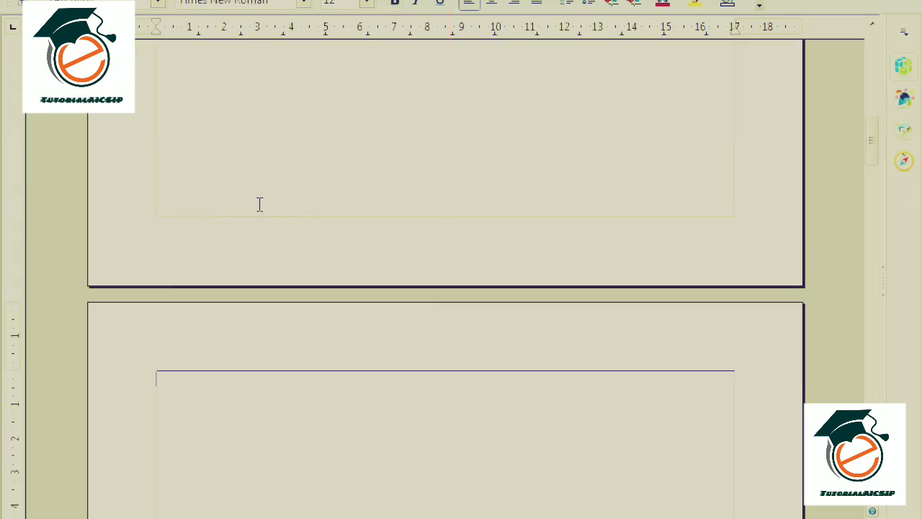
pyautogui.scroll(-10, 266, 216)
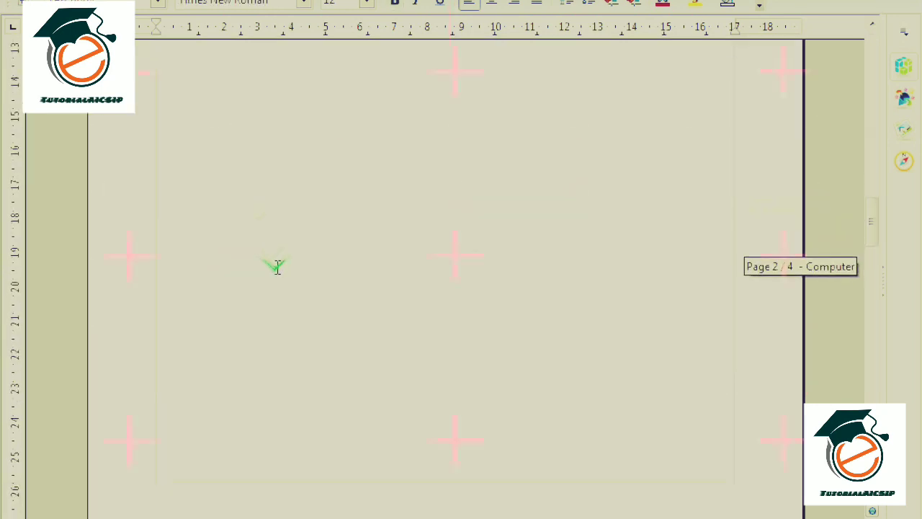
pyautogui.hotkey('ctrl', 'Return')
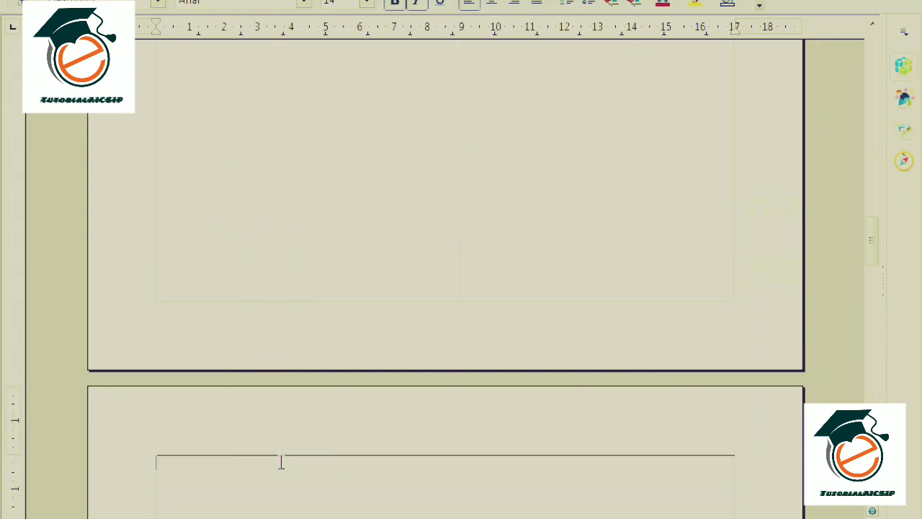
# Insert a page break after the Keyboard heading and another after the USB line below it.
pyautogui.scroll(-3, 281, 462)
pyautogui.middleClick(281, 462)
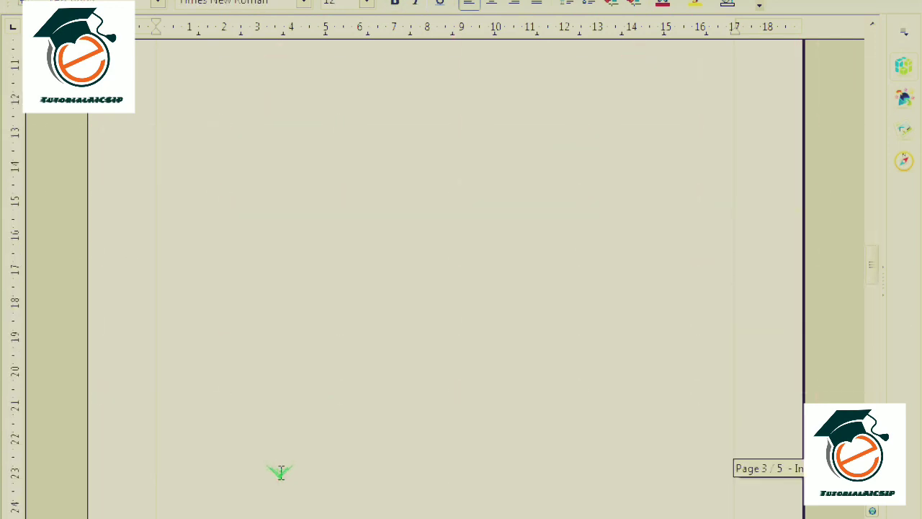
pyautogui.click(238, 413)
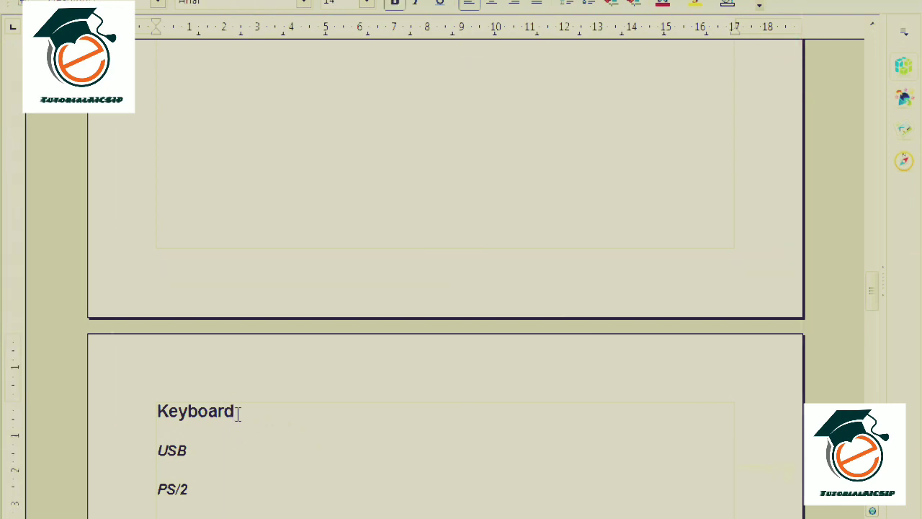
pyautogui.hotkey('ctrl', 'Return')
pyautogui.scroll(-8, 239, 415)
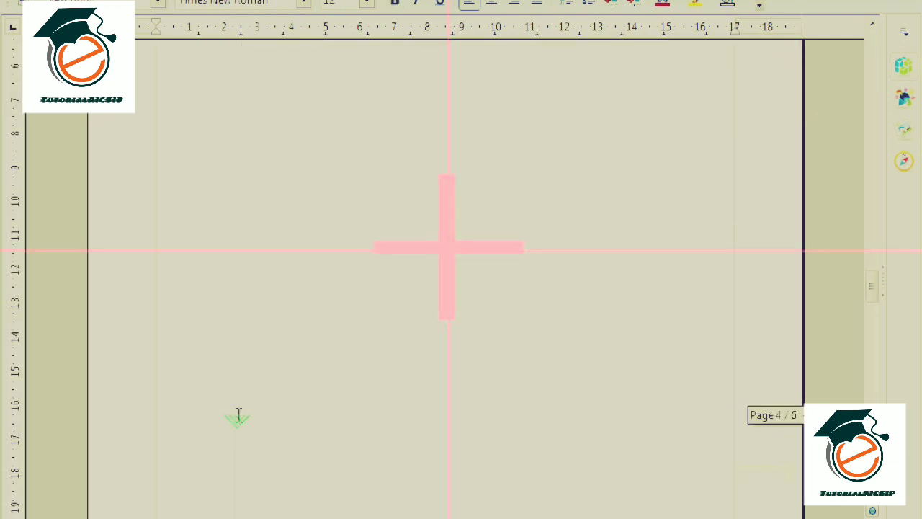
pyautogui.click(206, 415)
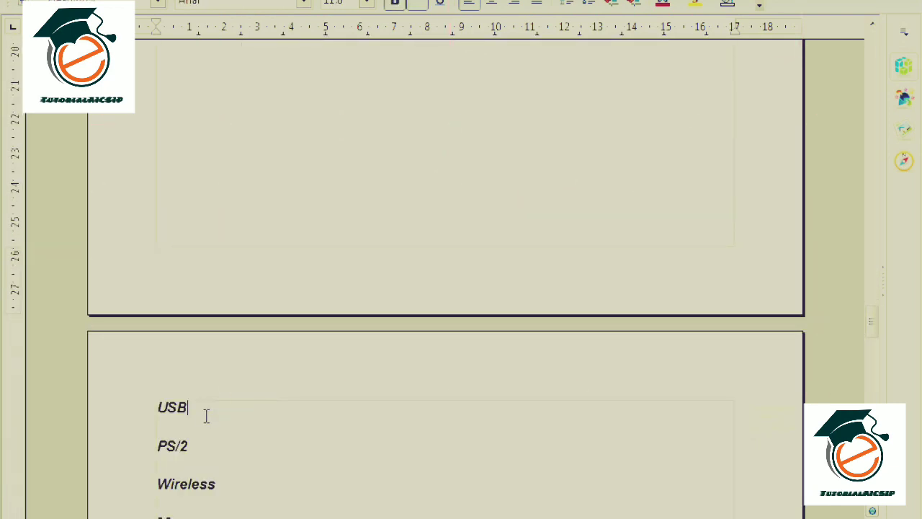
pyautogui.hotkey('ctrl', 'Return')
pyautogui.scroll(-8, 205, 424)
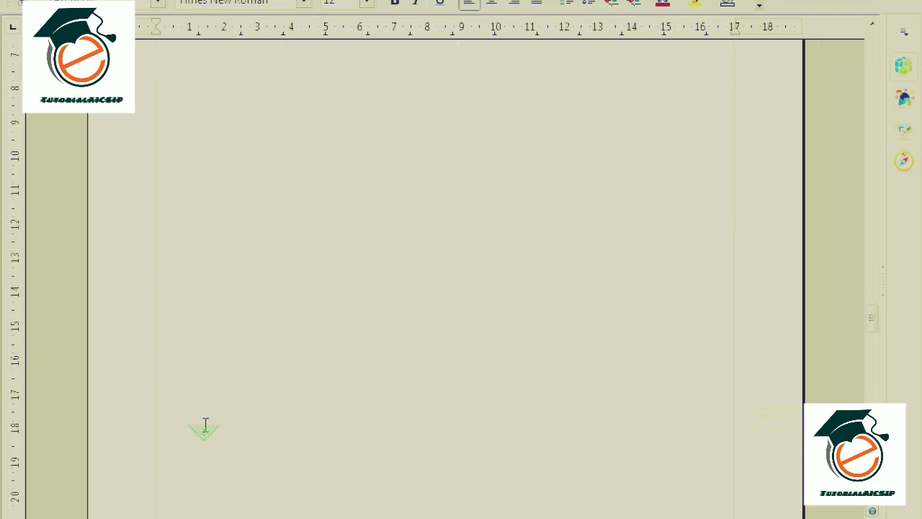
# Insert page breaks after the PS/2 and Wireless lines of the Keyboard section and after the Mouse heading.
pyautogui.click(204, 411)
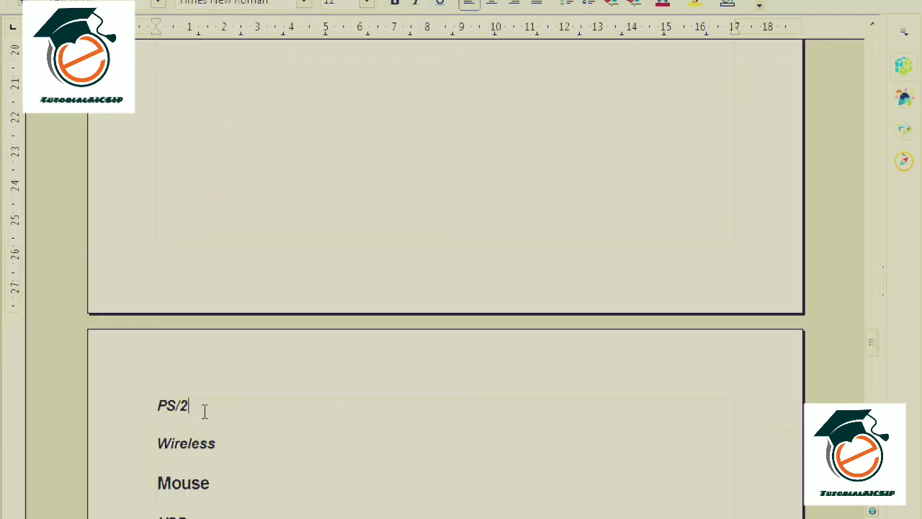
pyautogui.hotkey('ctrl', 'Return')
pyautogui.scroll(-8, 207, 436)
pyautogui.scroll(-8, 207, 436)
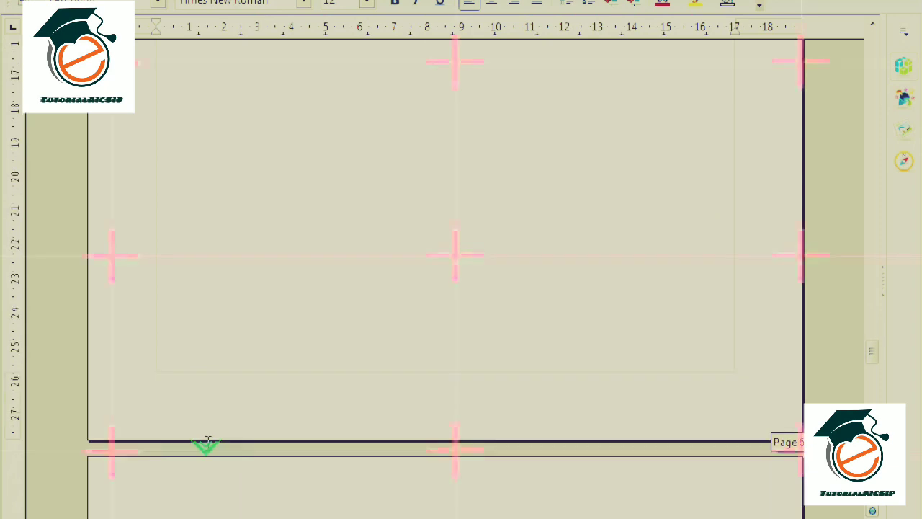
pyautogui.click(224, 446)
pyautogui.hotkey('ctrl', 'Return')
pyautogui.scroll(-8, 224, 446)
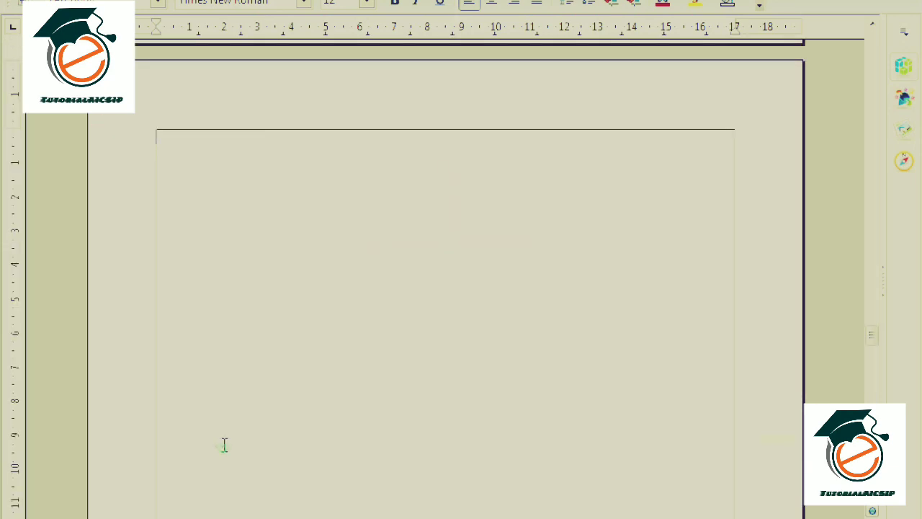
pyautogui.hotkey('ctrl', 'Return')
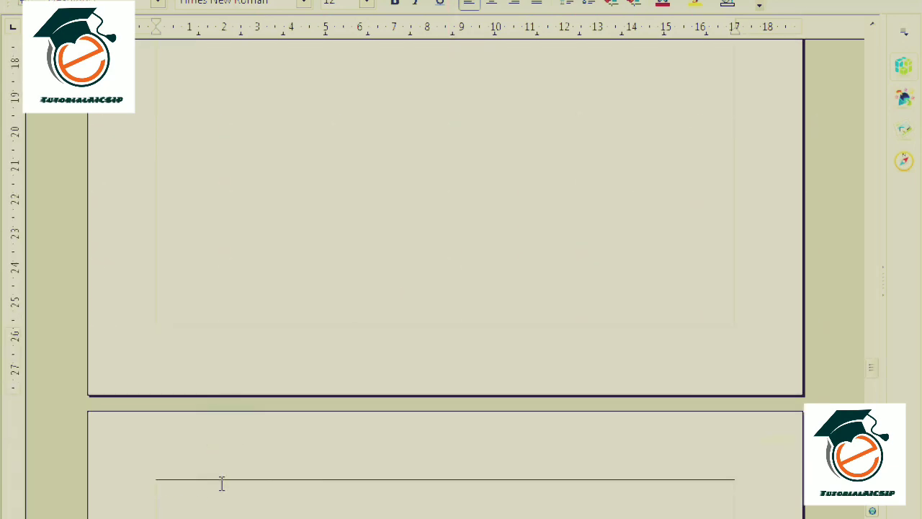
# Insert page breaks after the PS/2 line of the Mouse section and after the MiCR line under Scanner.
pyautogui.scroll(-5, 222, 483)
pyautogui.scroll(-10, 222, 484)
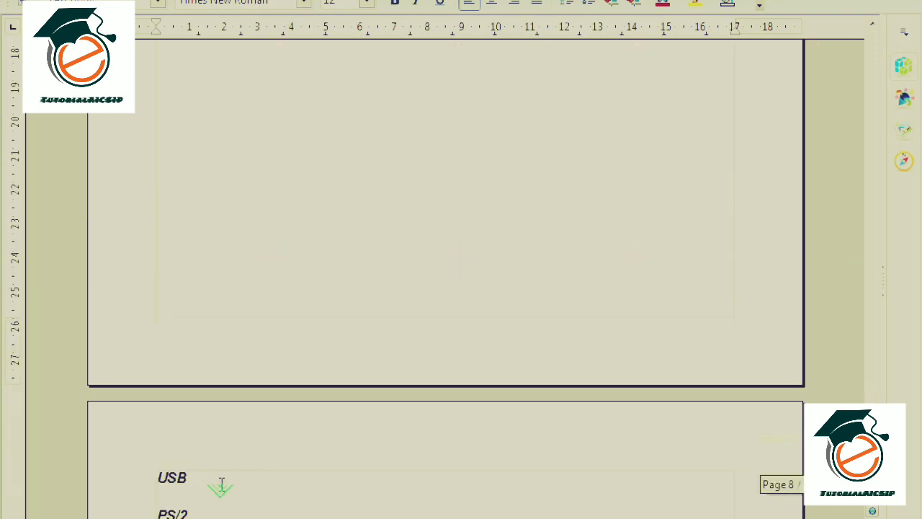
pyautogui.click(202, 489)
pyautogui.hotkey('ctrl', 'Return')
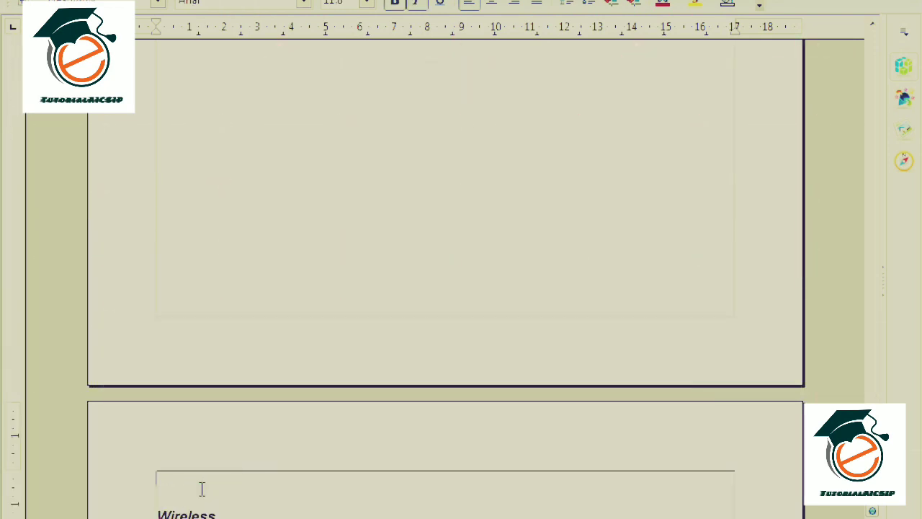
pyautogui.scroll(-7, 201, 488)
pyautogui.click(203, 408)
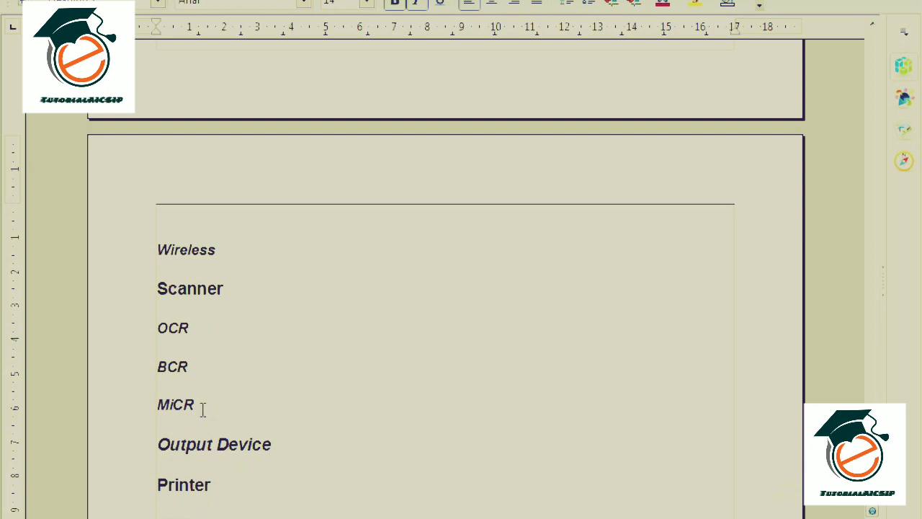
pyautogui.hotkey('ctrl', 'Return')
# Remove the blank line above Output Device and insert a page break before the Inkjet Printer line.
pyautogui.scroll(-2, 207, 413)
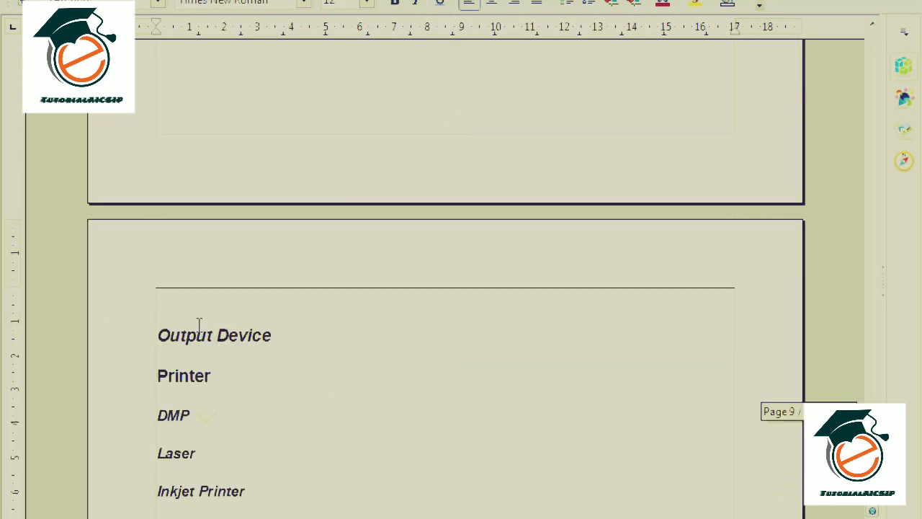
pyautogui.press('Delete')
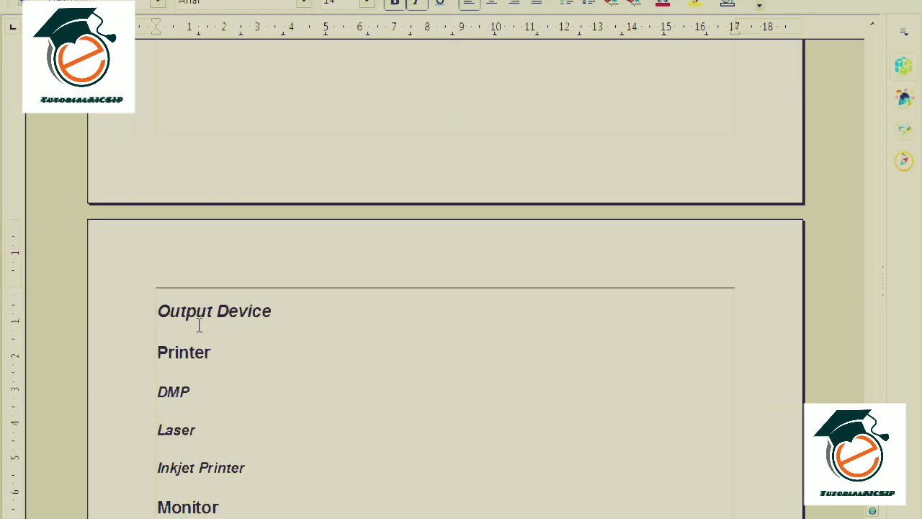
pyautogui.click(160, 465)
pyautogui.hotkey('ctrl', 'Return')
# Insert a page break before the Computer heading to get a blank first page.
pyautogui.scroll(5, 216, 471)
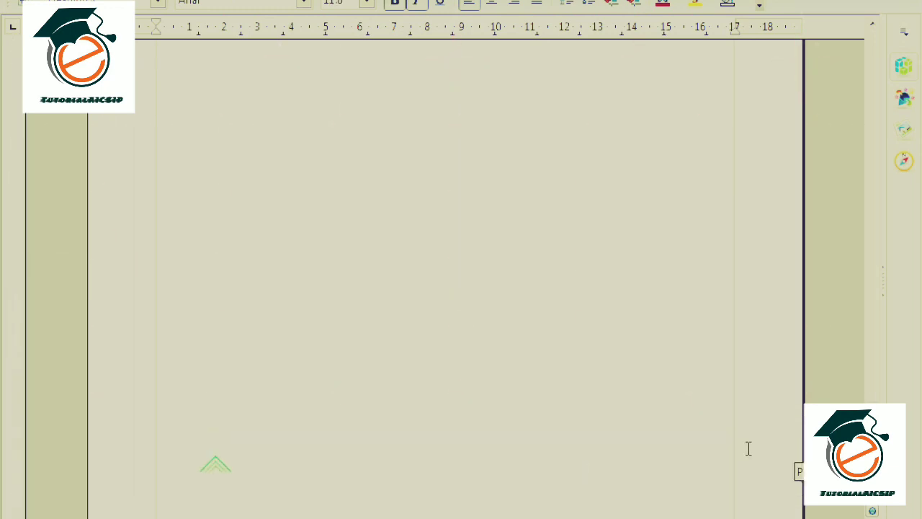
pyautogui.moveTo(873, 433); pyautogui.dragTo(873, 37)
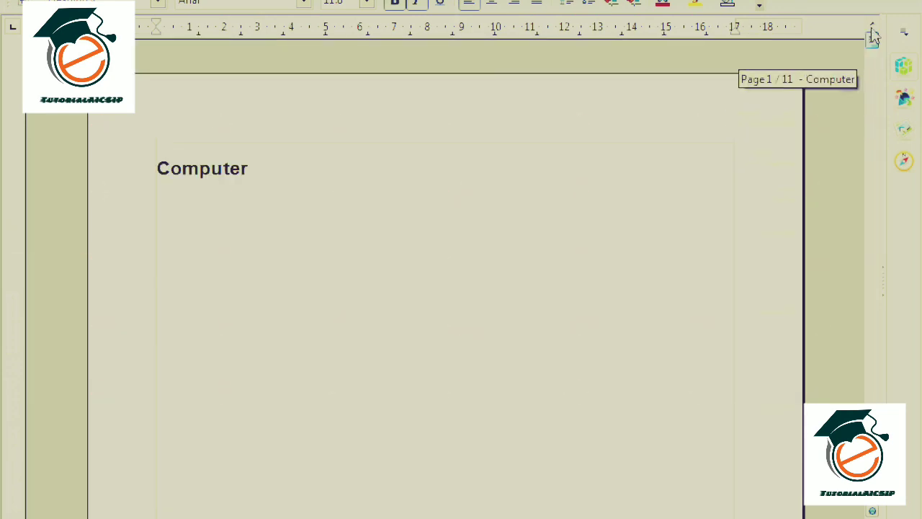
pyautogui.click(164, 169)
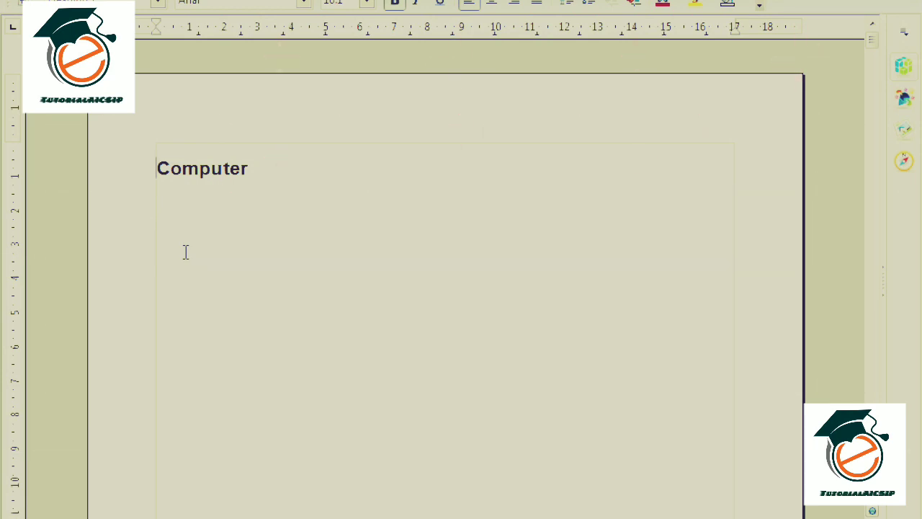
pyautogui.hotkey('ctrl', 'Return')
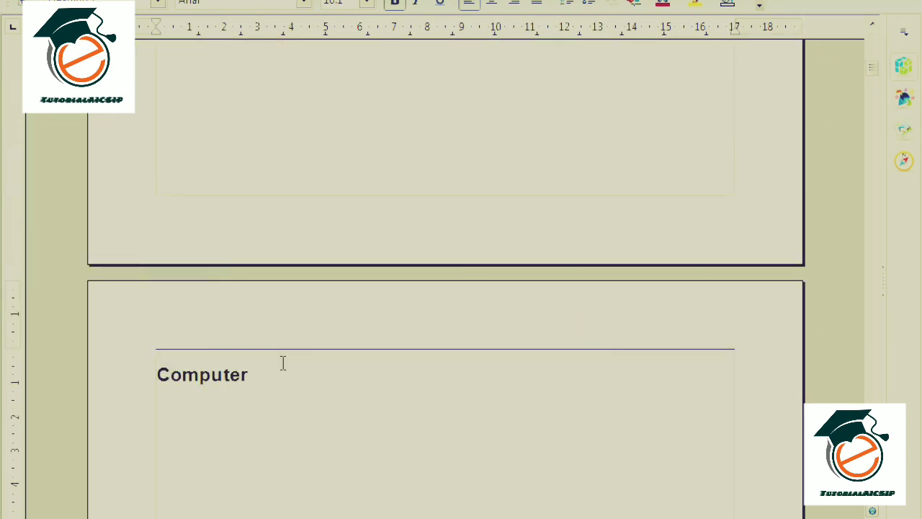
pyautogui.scroll(3, 283, 362)
pyautogui.scroll(3, 283, 362)
pyautogui.scroll(3, 283, 363)
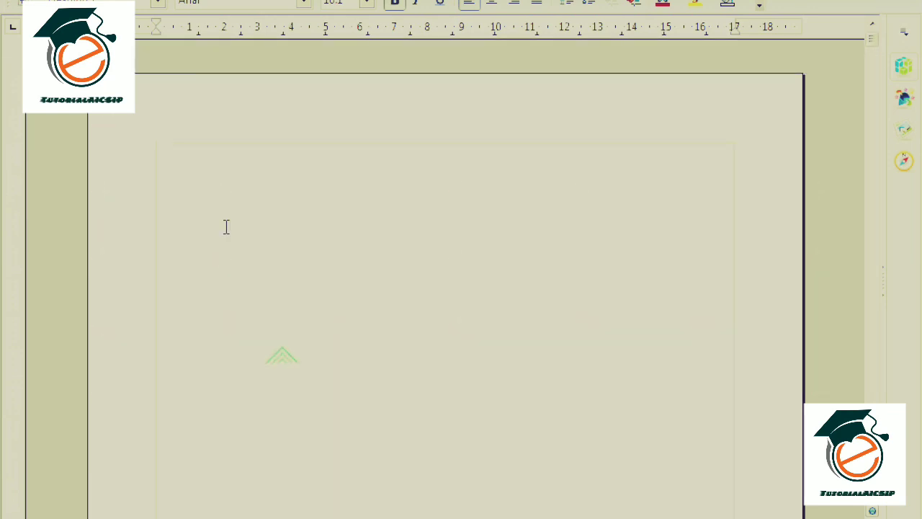
# Start inserting an index or table on the blank first page and set its title to TOC.
pyautogui.click(178, 156)
pyautogui.click(106, 0)
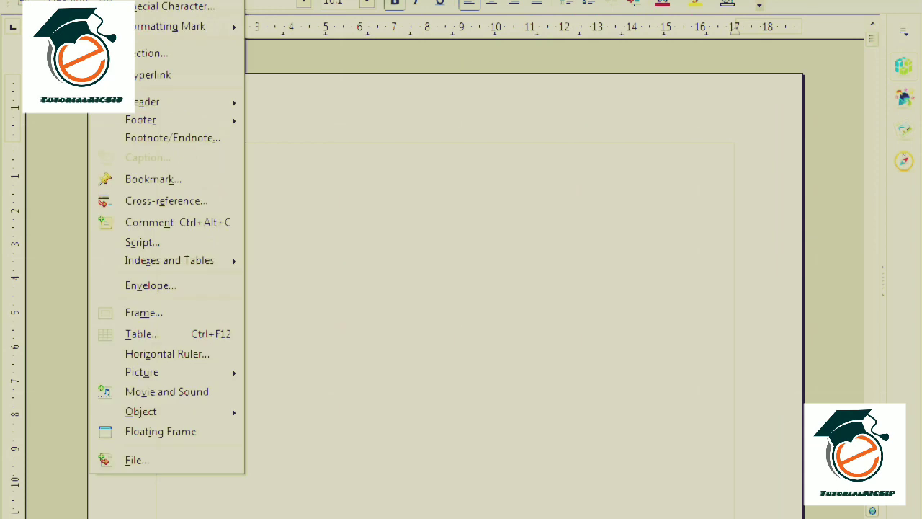
pyautogui.moveTo(182, 268)
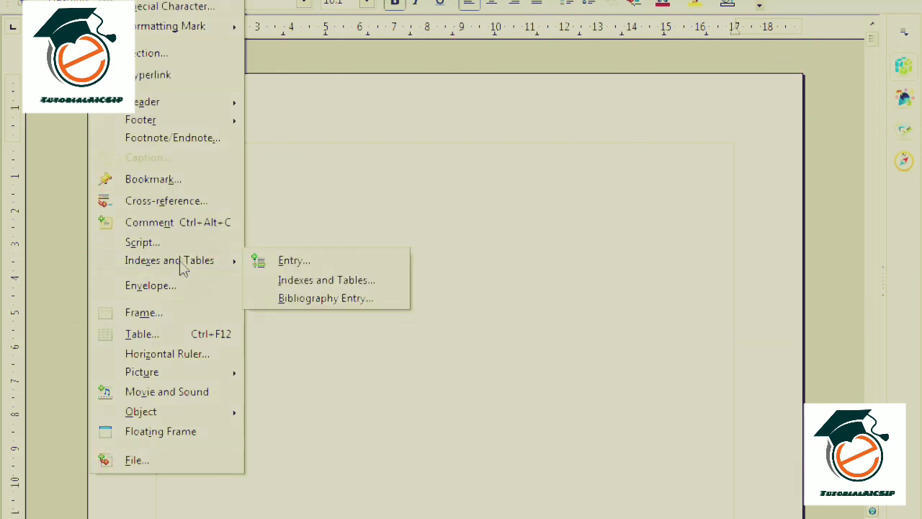
pyautogui.click(304, 283)
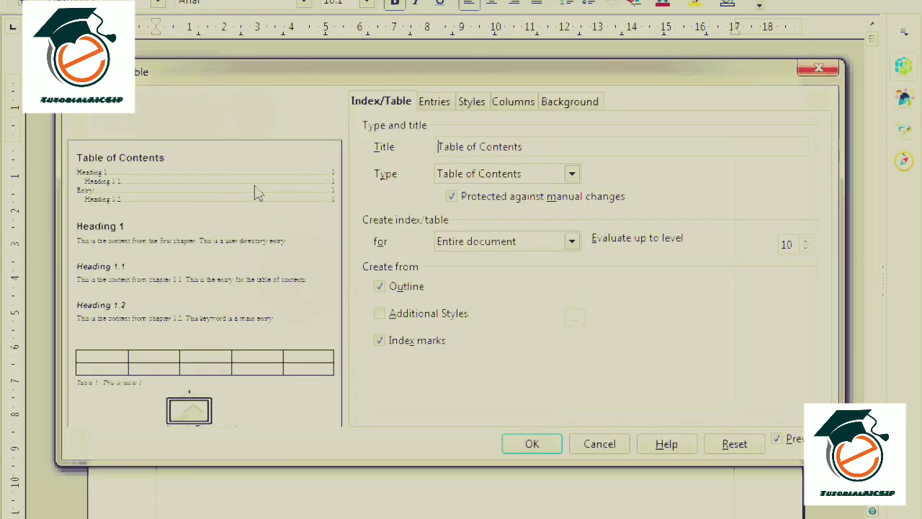
pyautogui.moveTo(275, 82); pyautogui.dragTo(274, 111)
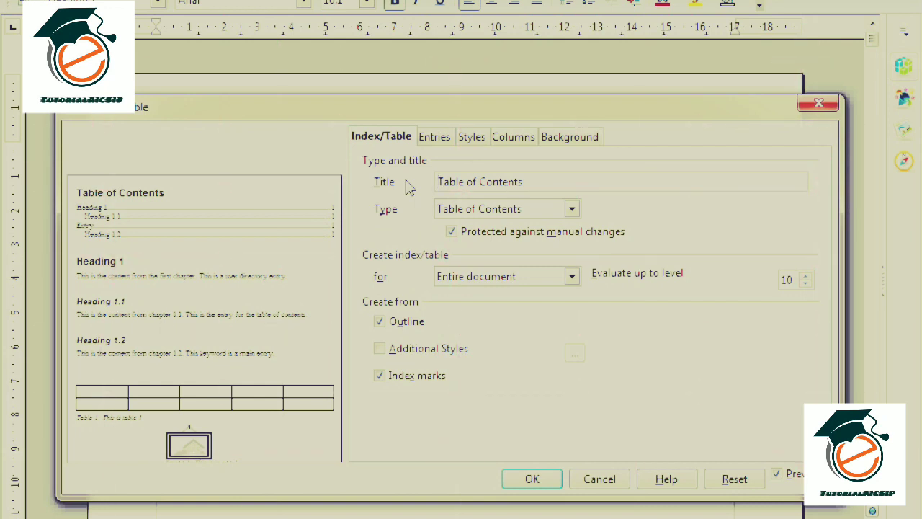
pyautogui.hotkey('ctrl', 'a')
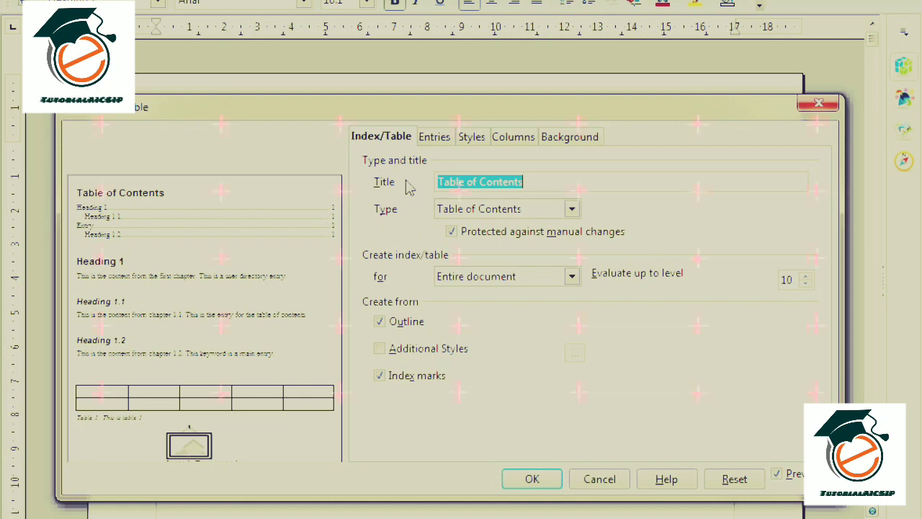
pyautogui.write('TOC')
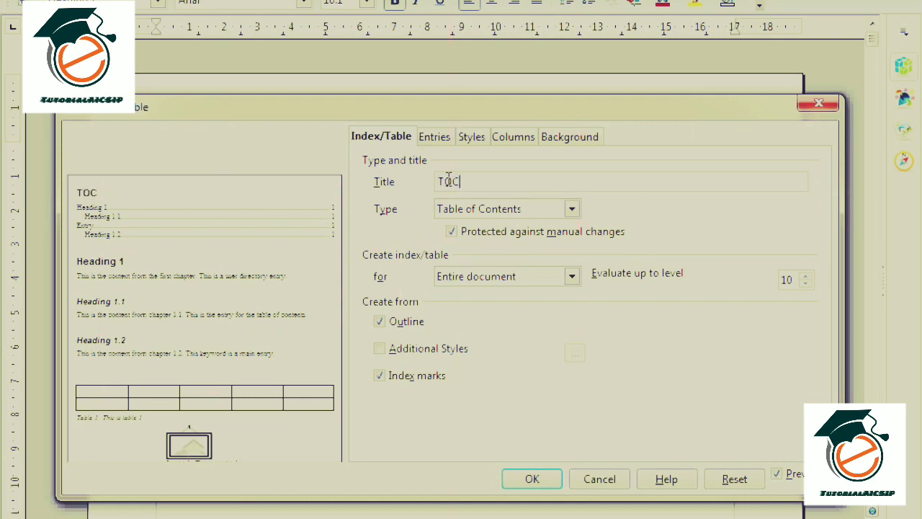
# Set the index type to Table of Contents, created for the entire document and evaluated up to level 4.
pyautogui.click(506, 212)
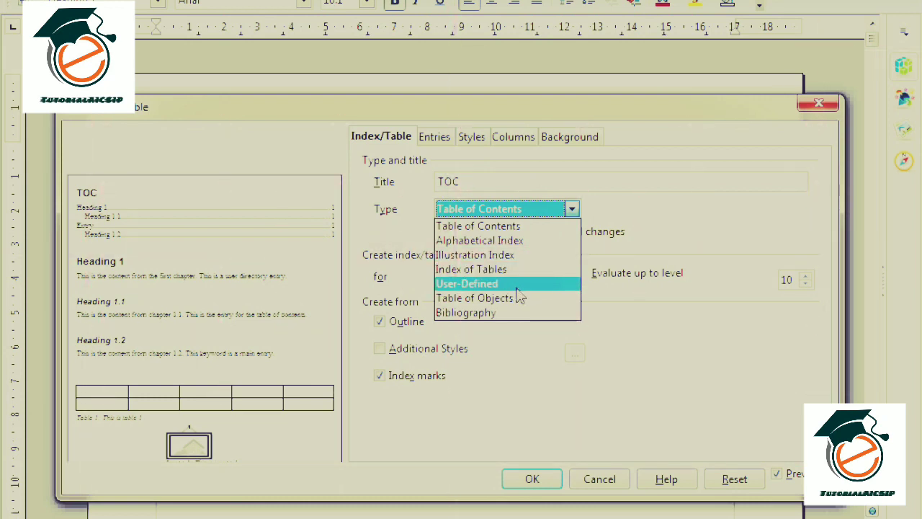
pyautogui.click(506, 228)
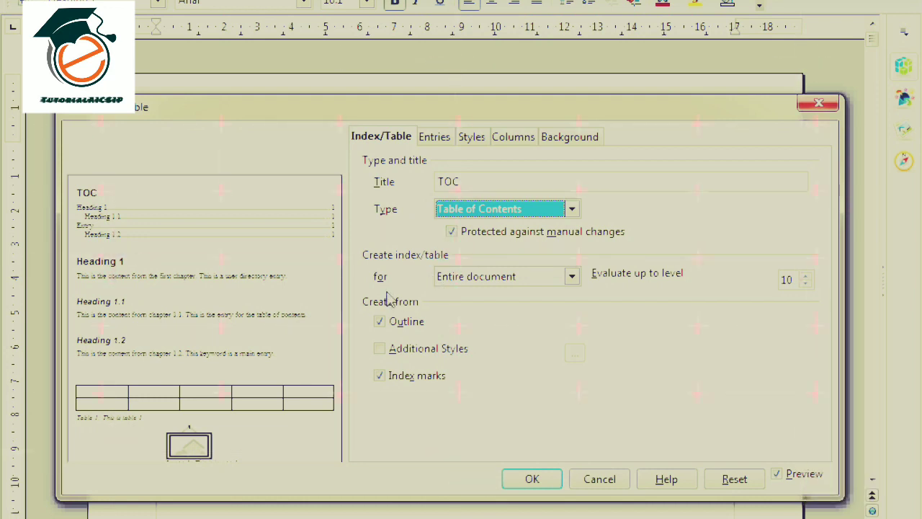
pyautogui.click(488, 287)
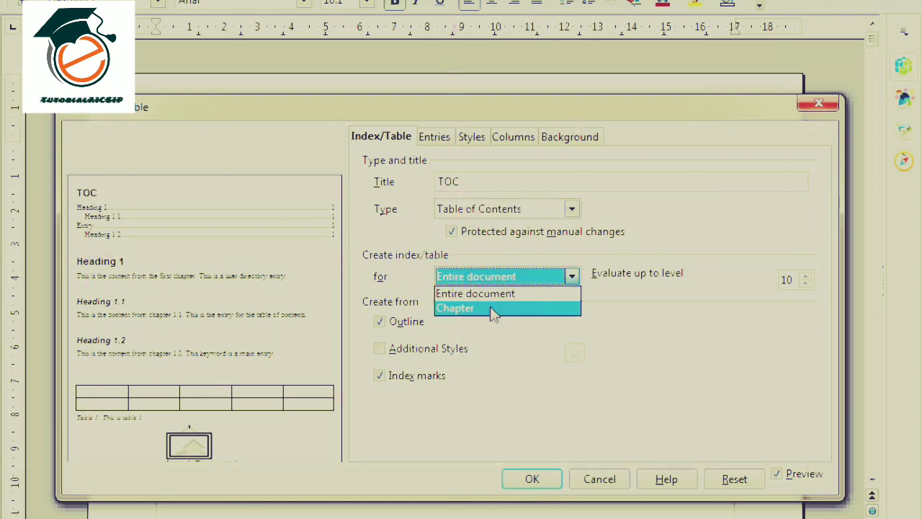
pyautogui.click(490, 297)
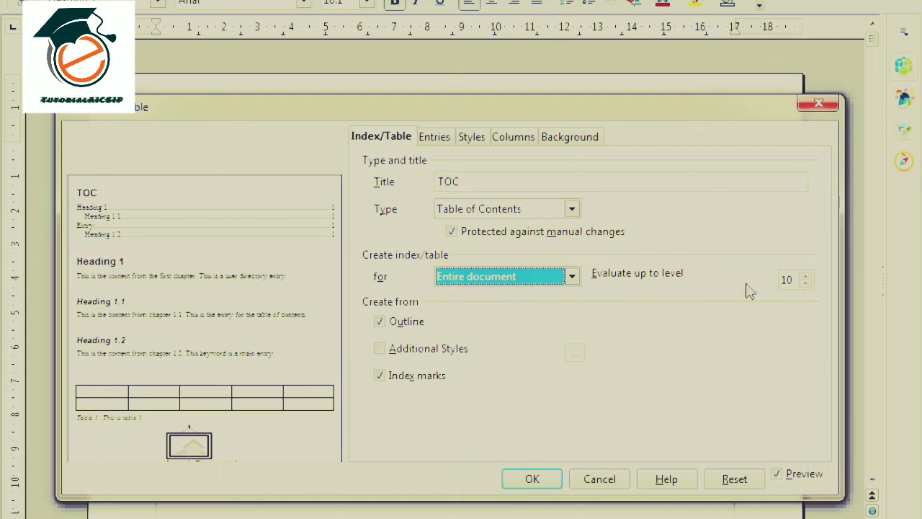
pyautogui.doubleClick(796, 279)
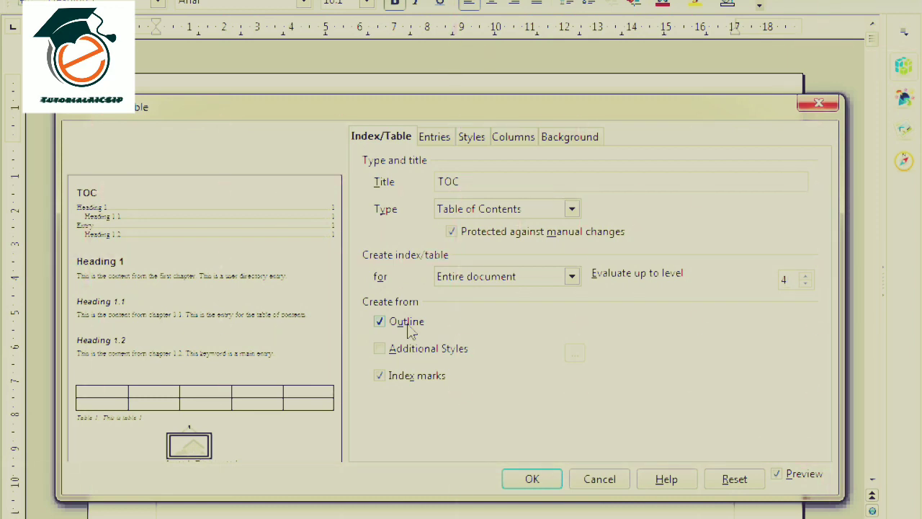
# Examine the table of contents' entry structure and its assignment of levels to the available paragraph styles, such as Level 4.
pyautogui.click(439, 141)
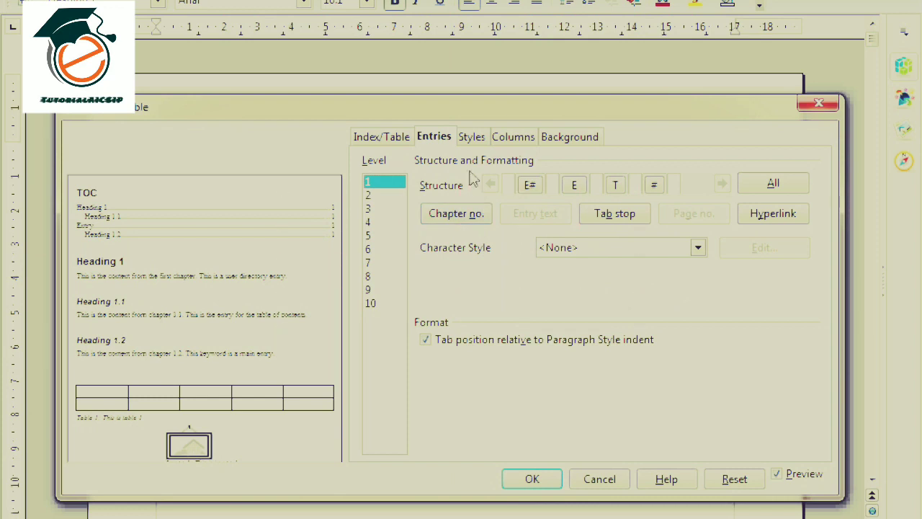
pyautogui.click(472, 144)
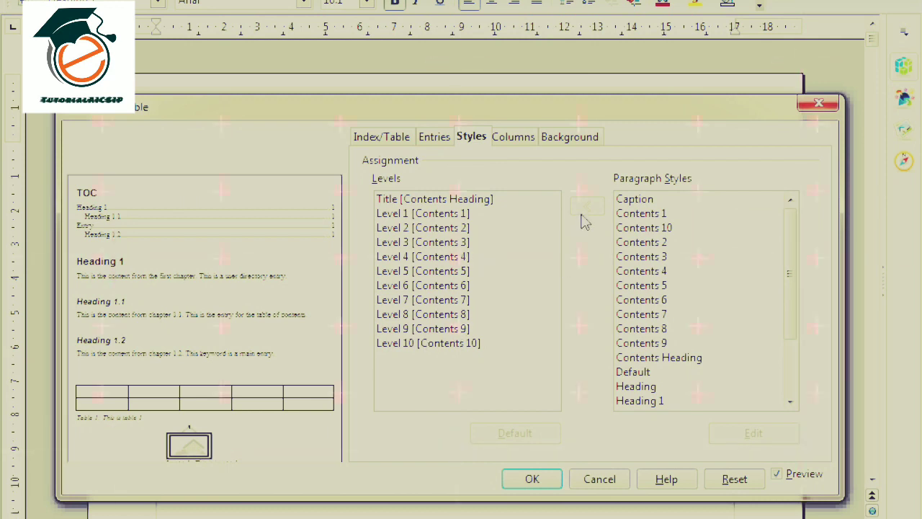
pyautogui.moveTo(797, 301); pyautogui.dragTo(791, 369)
pyautogui.click(647, 331)
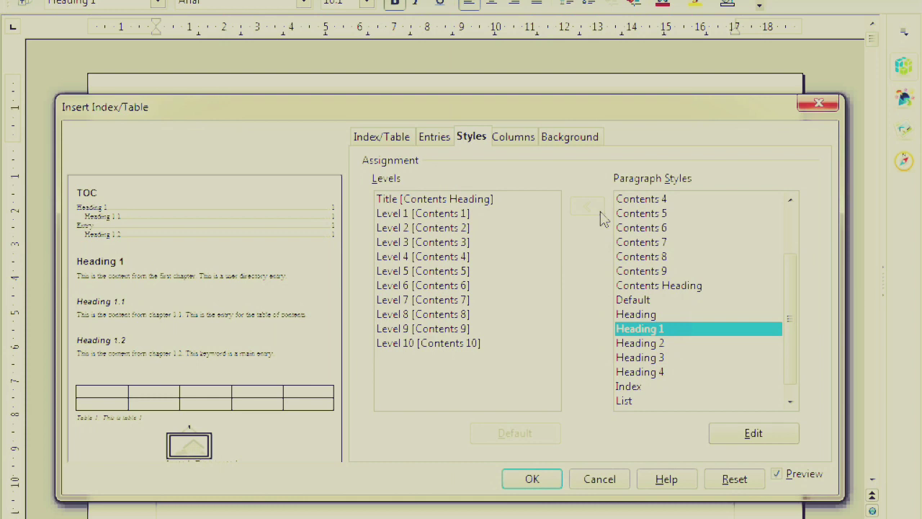
pyautogui.click(456, 257)
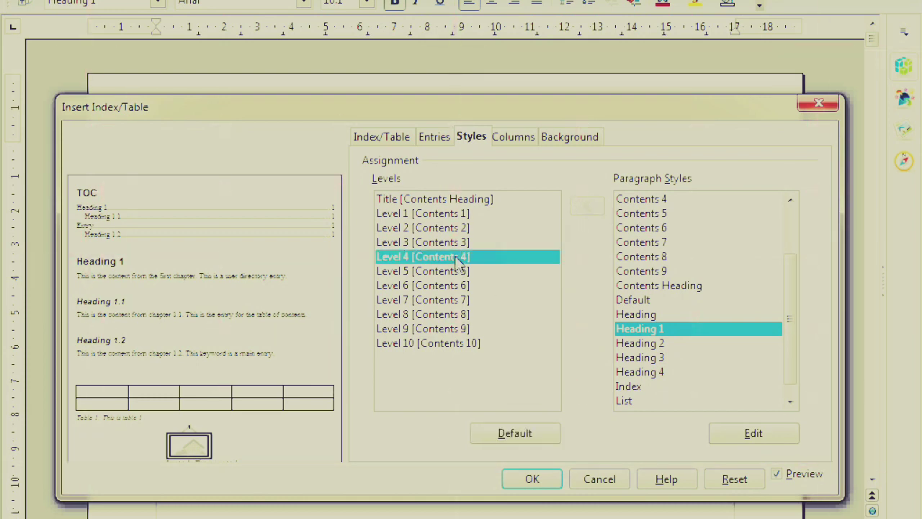
pyautogui.click(640, 315)
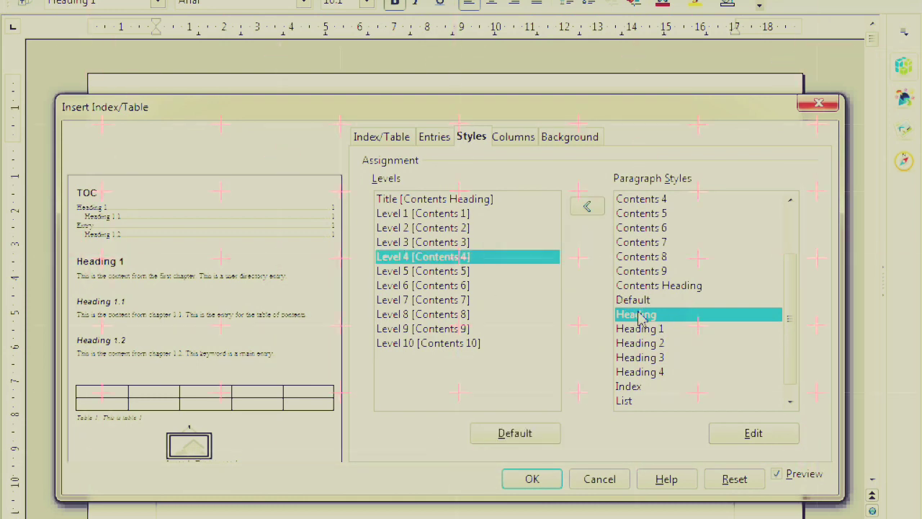
pyautogui.click(638, 291)
pyautogui.click(639, 270)
pyautogui.click(639, 260)
pyautogui.click(639, 232)
pyautogui.click(640, 216)
pyautogui.click(641, 201)
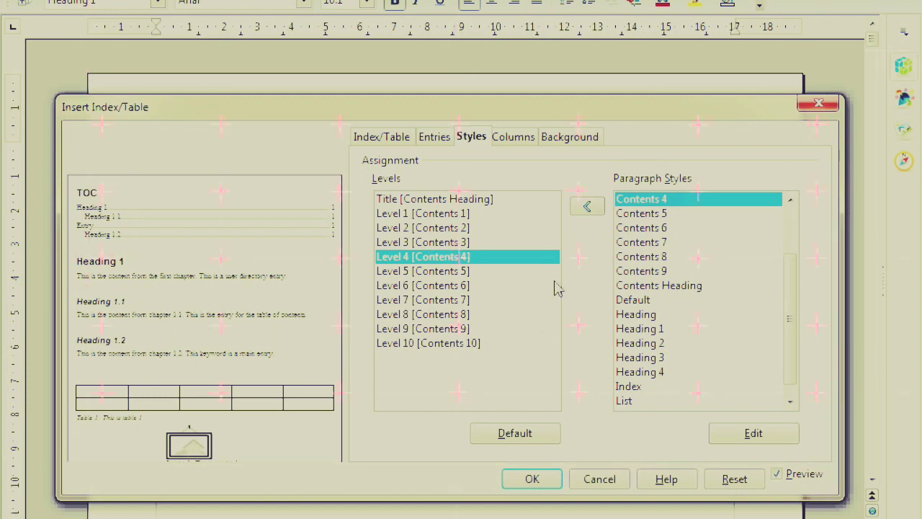
# Set the table of contents to 2 columns, trying the preset layouts and choosing the one with two columns of equal size.
pyautogui.click(514, 138)
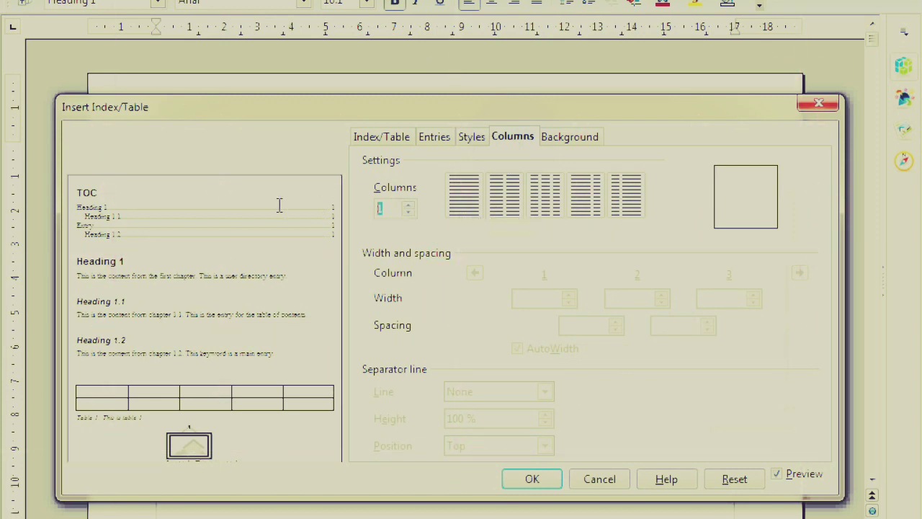
pyautogui.write('2')
pyautogui.moveTo(400, 208); pyautogui.dragTo(354, 208)
pyautogui.click(508, 216)
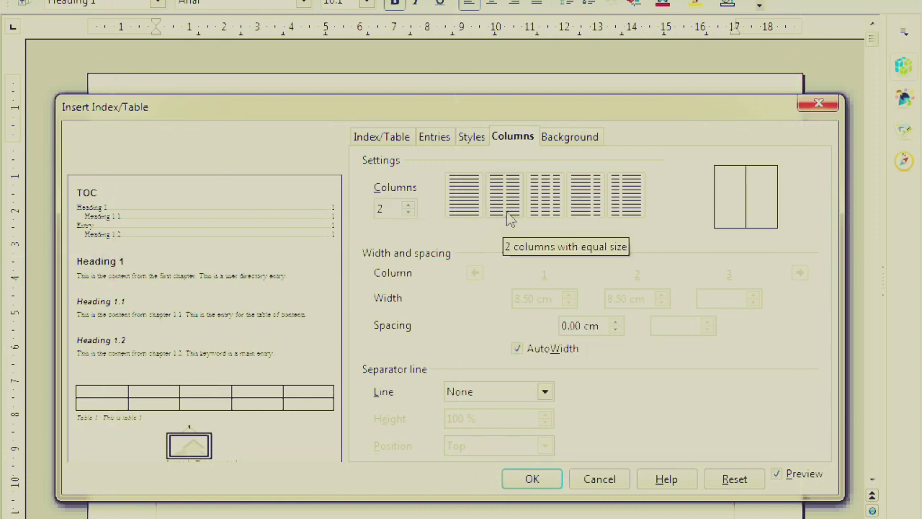
pyautogui.click(542, 206)
pyautogui.click(580, 203)
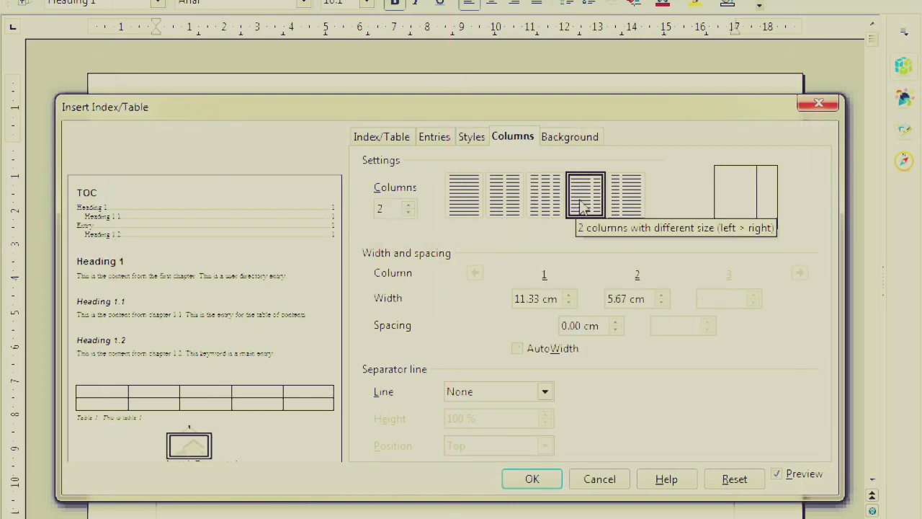
pyautogui.click(634, 201)
pyautogui.click(585, 202)
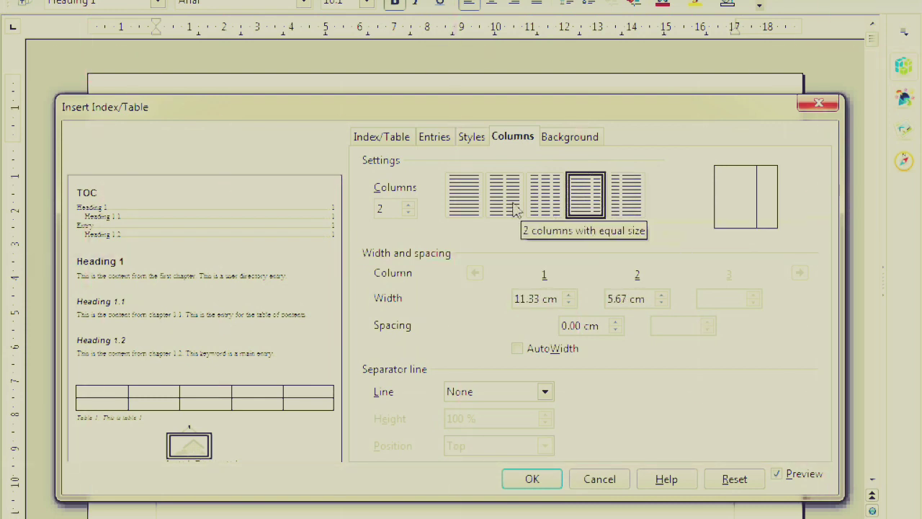
pyautogui.click(512, 210)
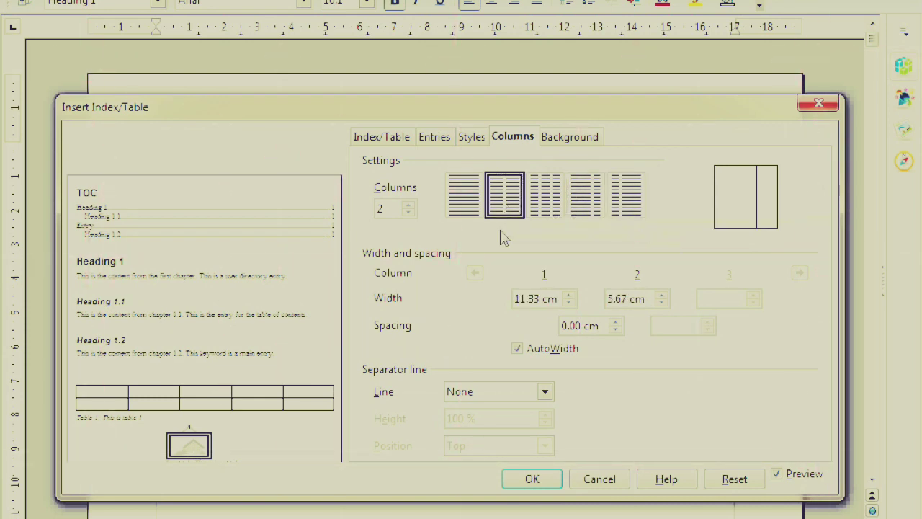
# Give the table of contents a Yellow 2 background and insert it into the document.
pyautogui.click(571, 139)
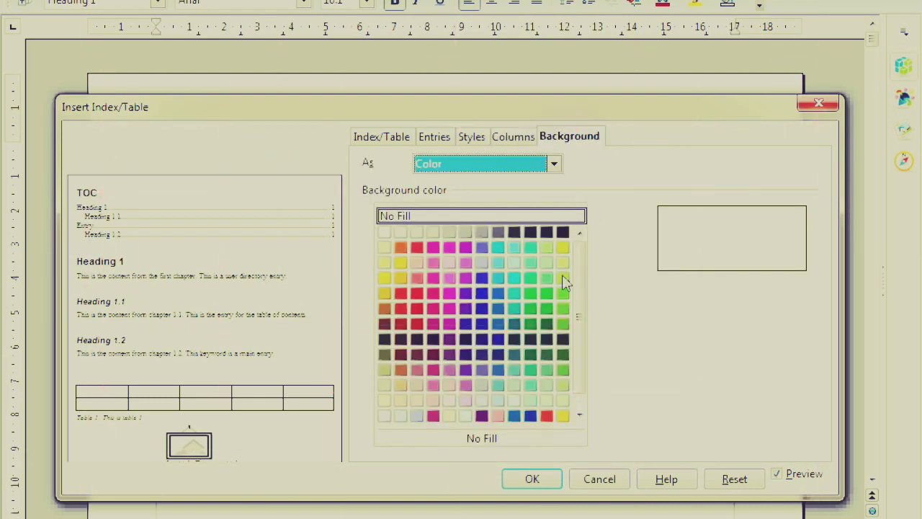
pyautogui.click(386, 281)
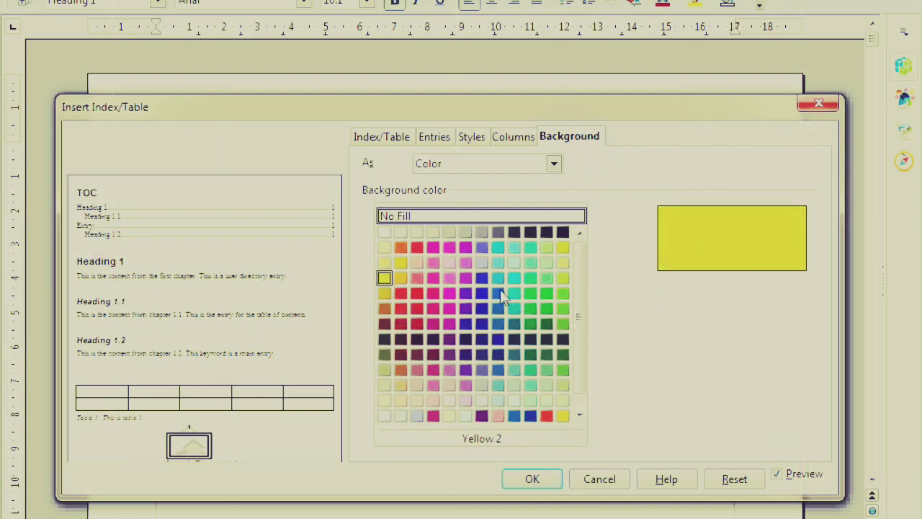
pyautogui.click(383, 144)
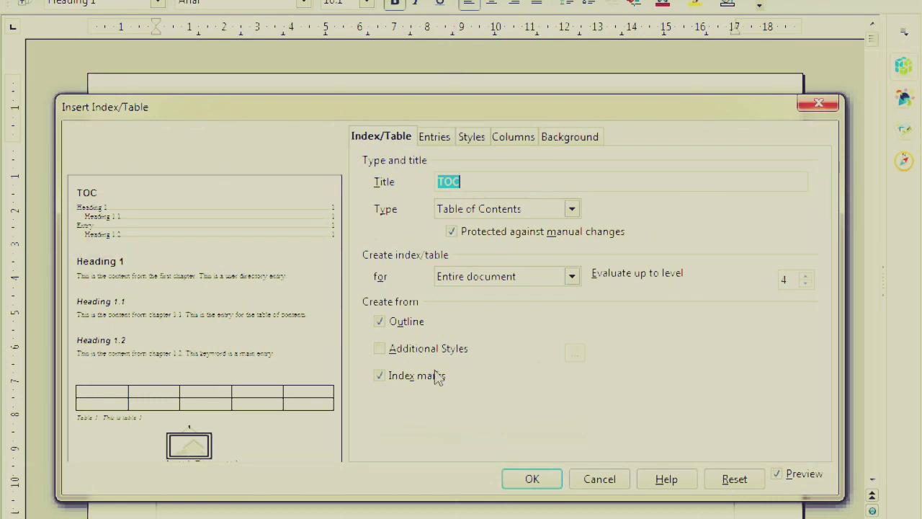
pyautogui.click(534, 481)
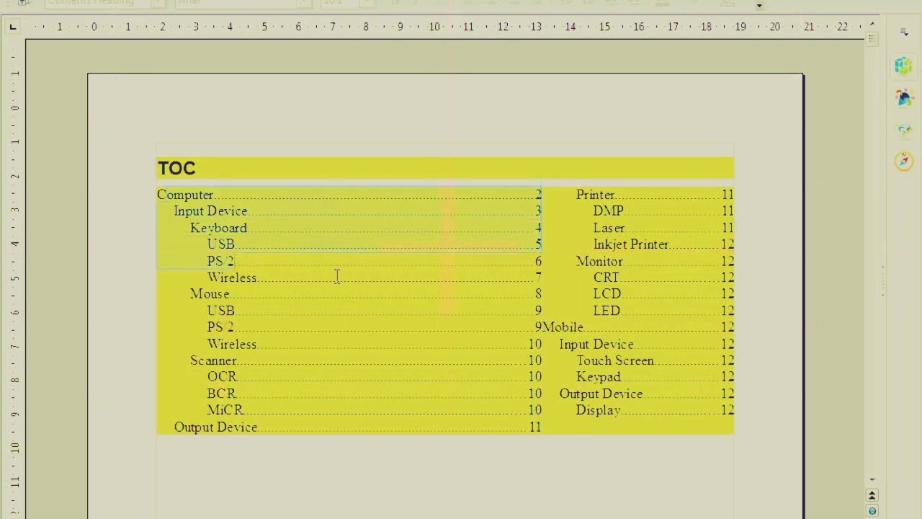
pyautogui.click(712, 408)
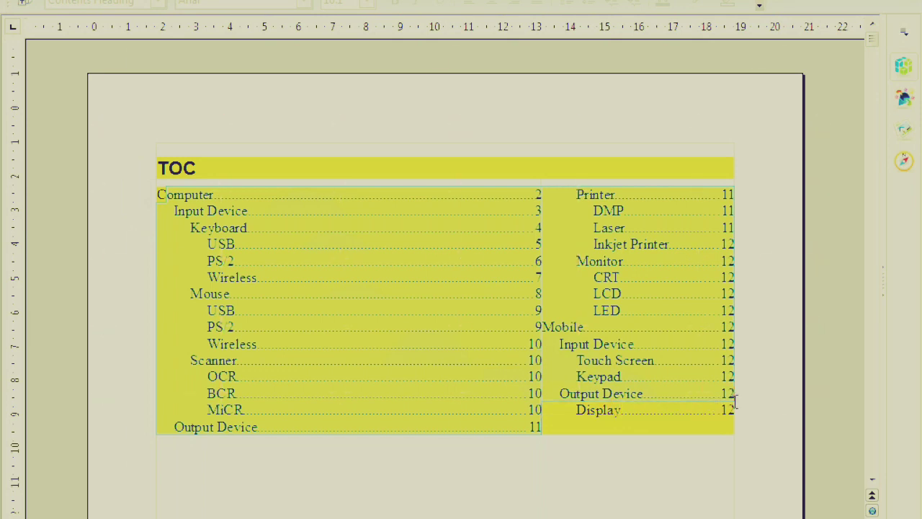
pyautogui.click(497, 457)
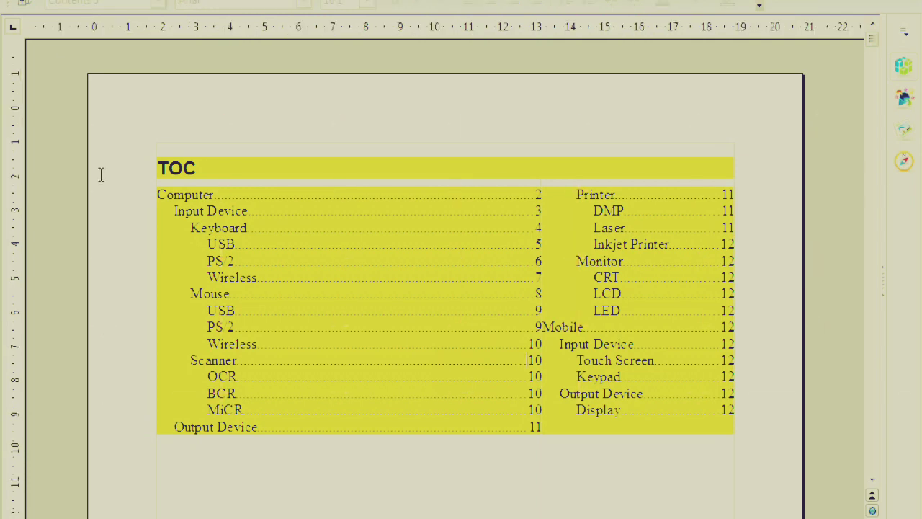
# Reopen the inserted table of contents' settings and turn on AutoWidth for its two columns.
pyautogui.click(107, 0)
pyautogui.moveTo(185, 266)
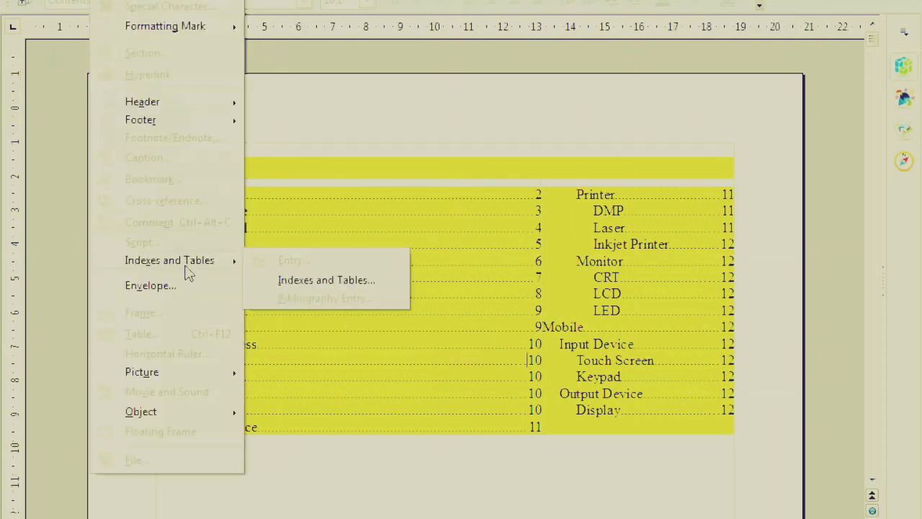
pyautogui.click(295, 280)
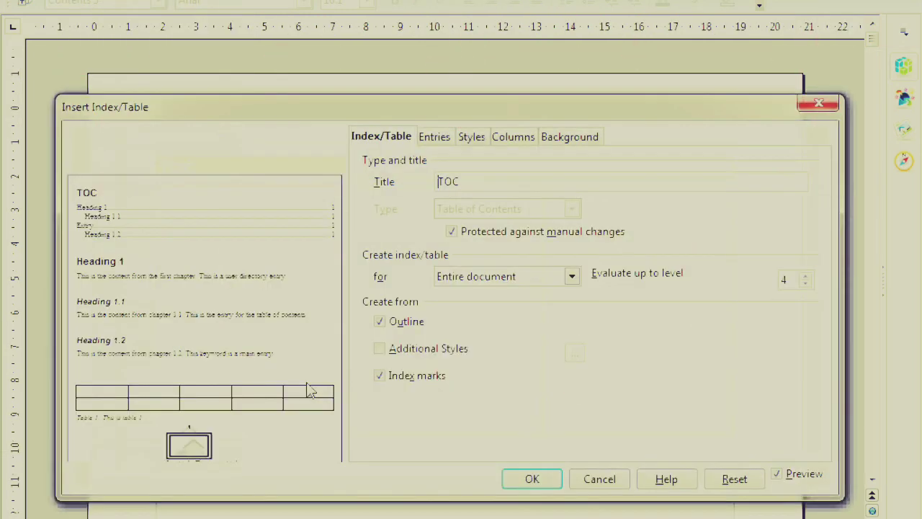
pyautogui.click(516, 141)
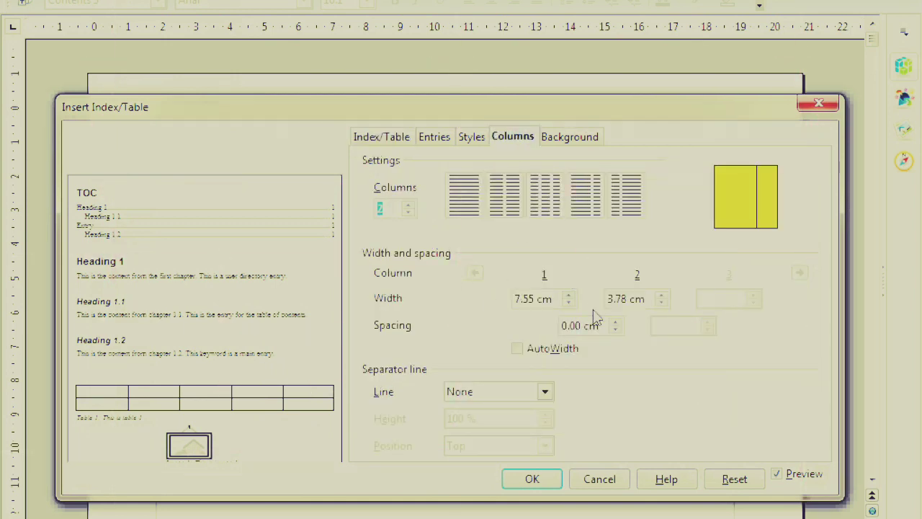
pyautogui.moveTo(515, 298); pyautogui.dragTo(651, 300)
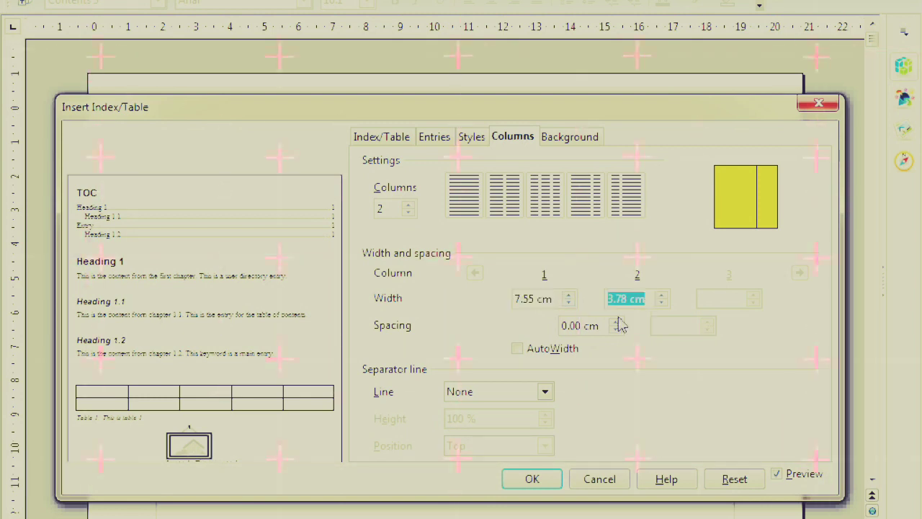
pyautogui.moveTo(555, 299); pyautogui.dragTo(516, 301)
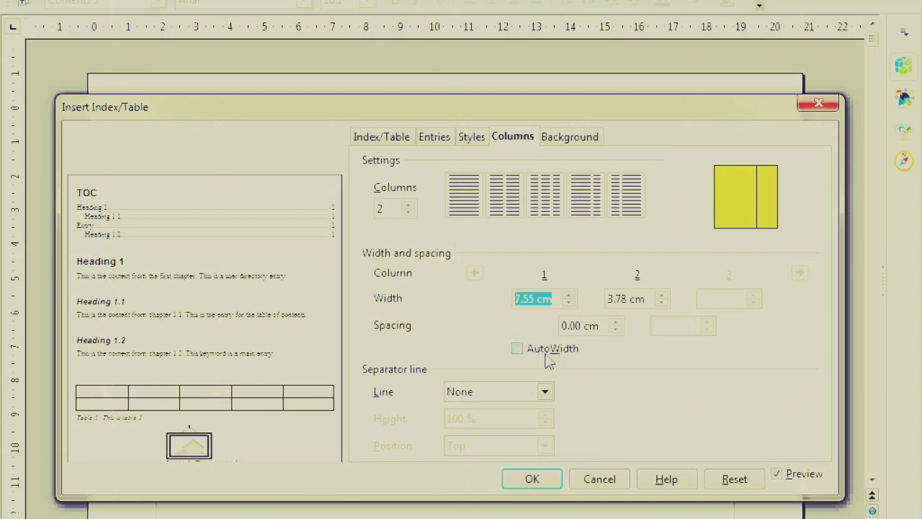
pyautogui.click(523, 358)
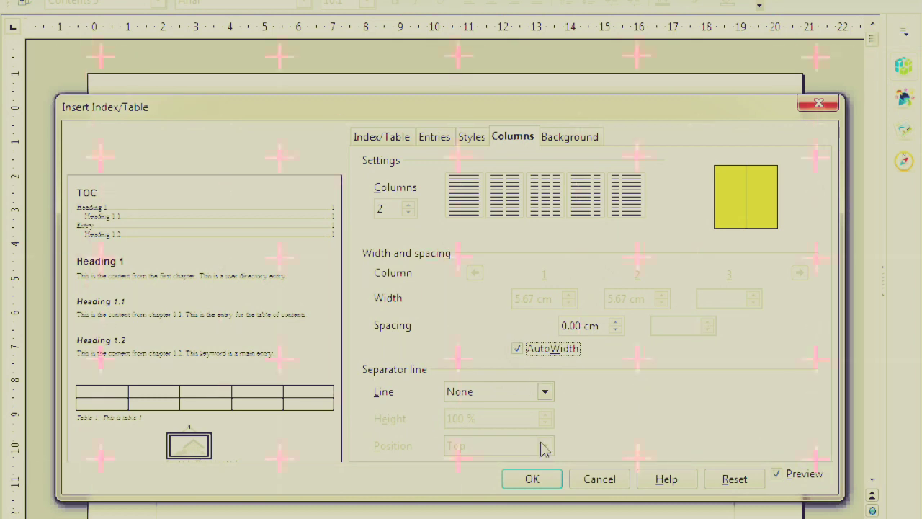
pyautogui.click(548, 485)
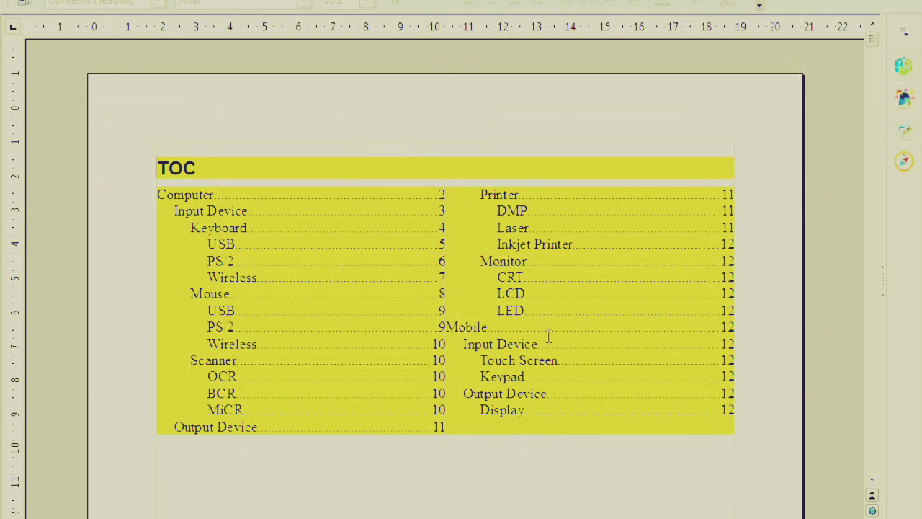
pyautogui.scroll(-3, 548, 335)
pyautogui.scroll(3, 549, 336)
pyautogui.click(387, 465)
pyautogui.scroll(-6, 408, 445)
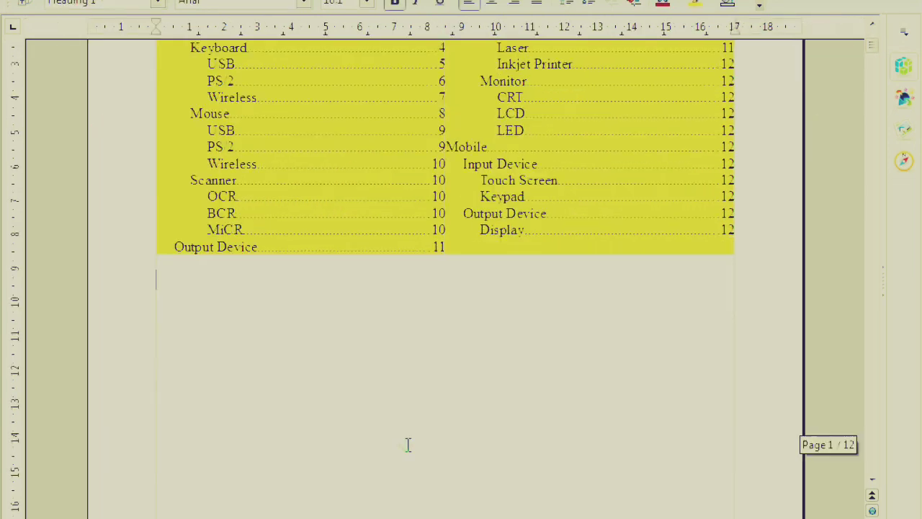
# Create a new blank text document and enter the word Computer.
pyautogui.press('super')
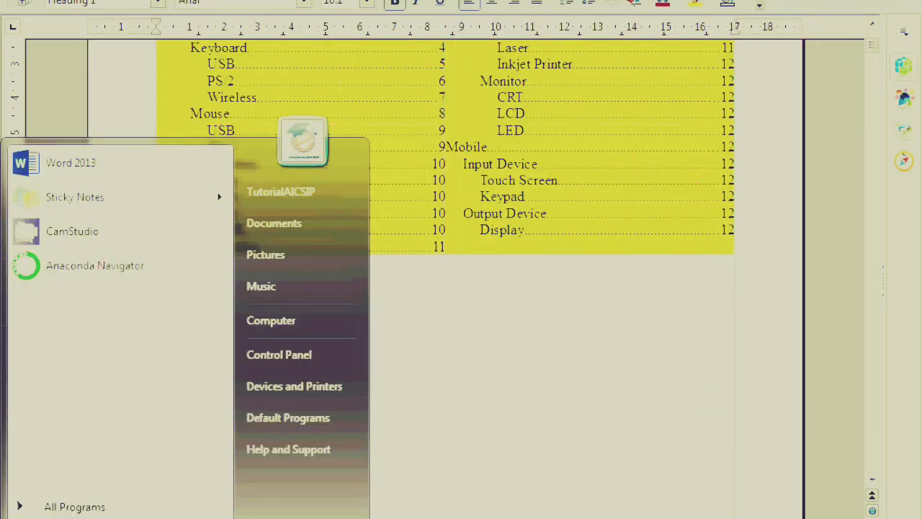
pyautogui.press('Escape')
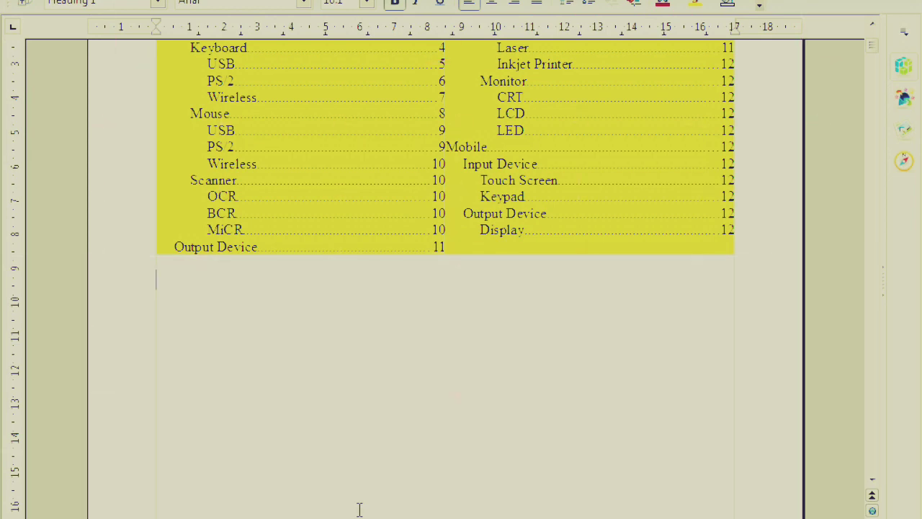
pyautogui.hotkey('ctrl', 'Return')
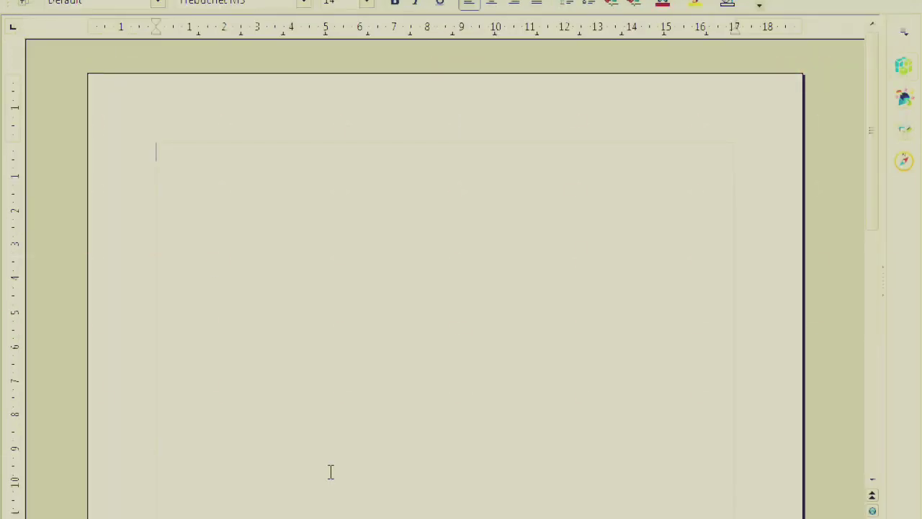
pyautogui.write('Computer')
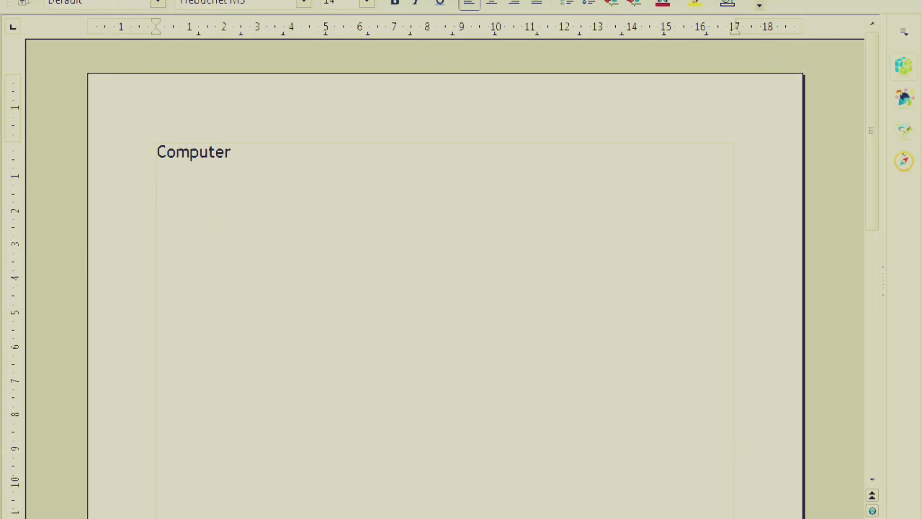
# Try inserting a Table of Contents with the default settings at the word Computer, and delete it again.
pyautogui.hotkey('alt', 'i')
pyautogui.moveTo(171, 266)
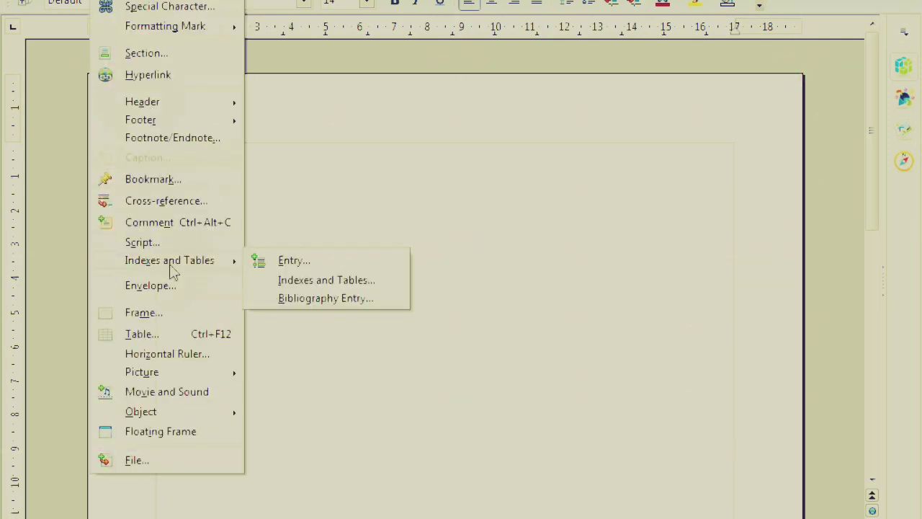
pyautogui.click(342, 280)
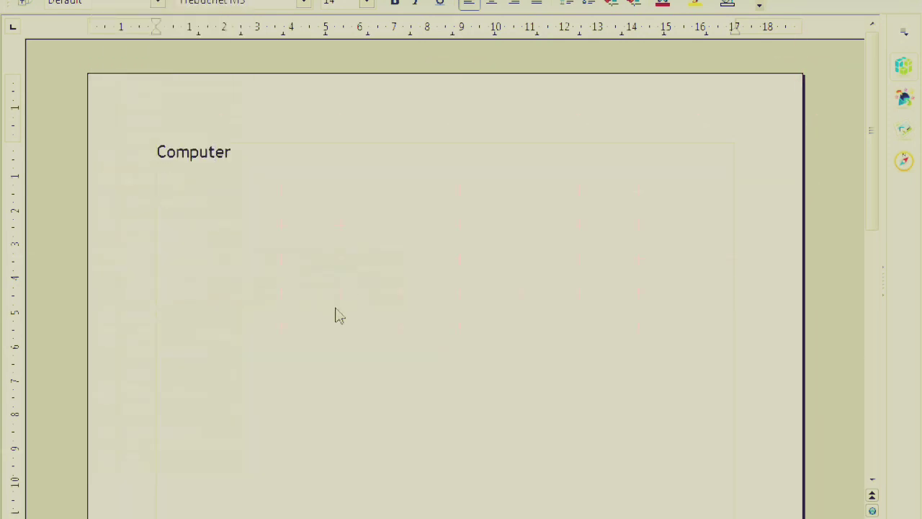
pyautogui.click(552, 481)
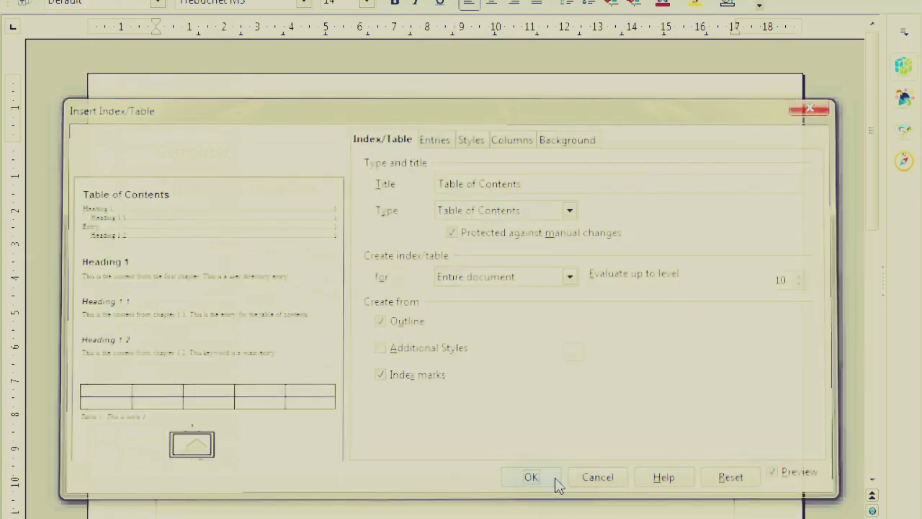
pyautogui.moveTo(161, 188); pyautogui.dragTo(335, 186)
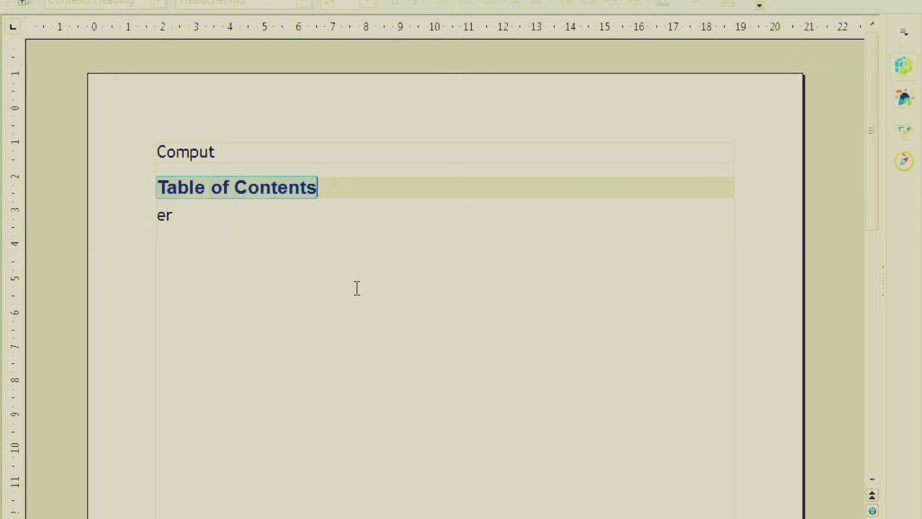
pyautogui.press('Delete')
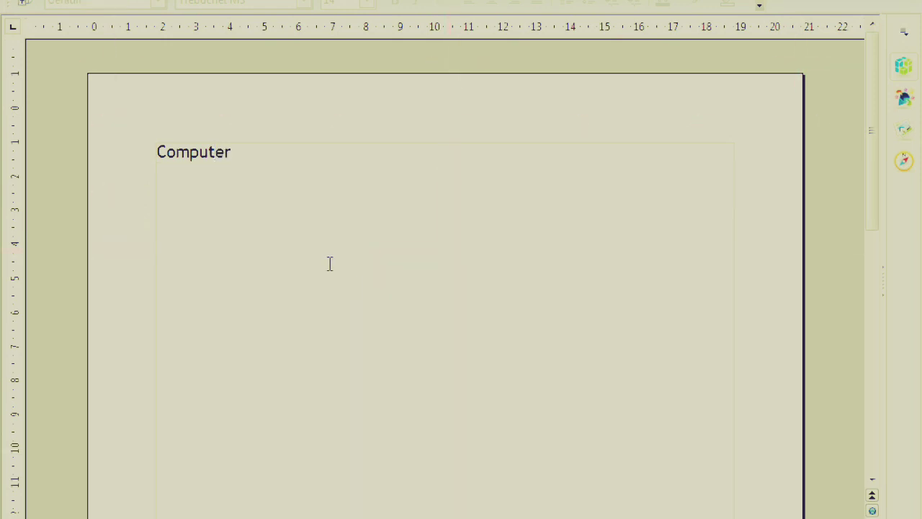
pyautogui.click(106, 1)
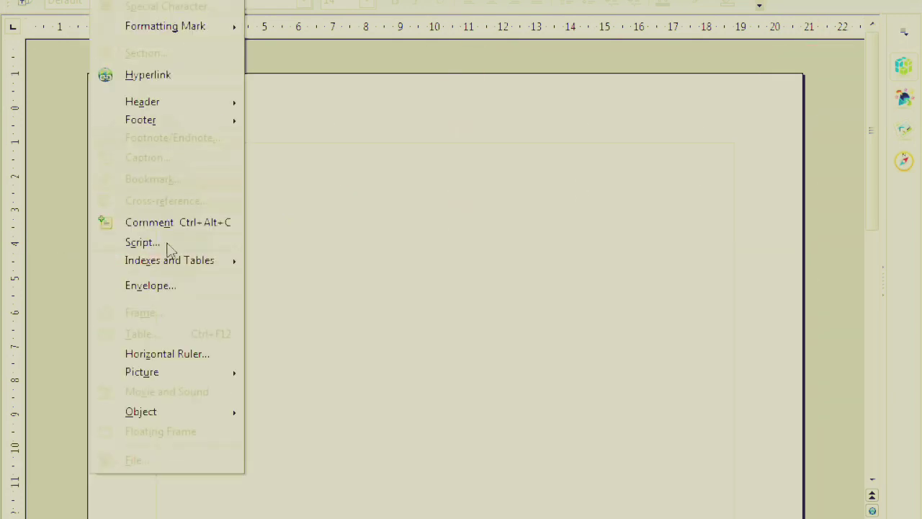
pyautogui.moveTo(200, 267)
pyautogui.click(305, 282)
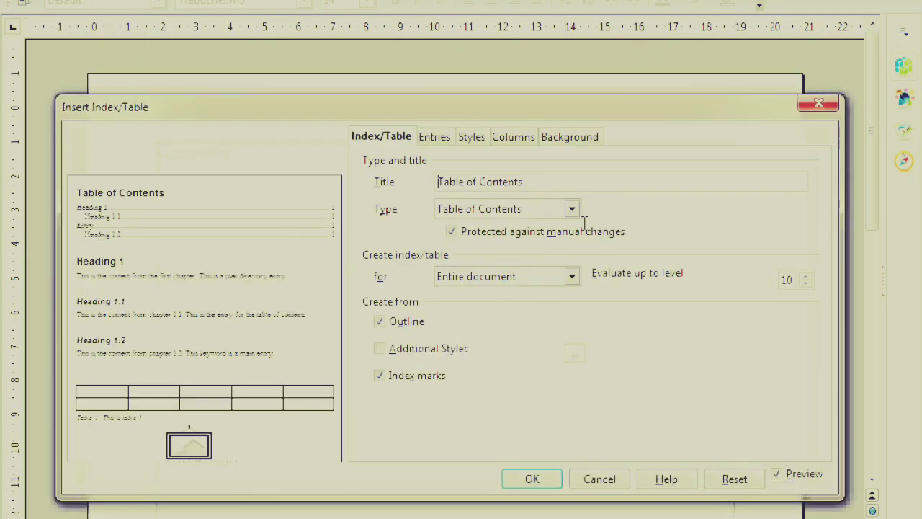
pyautogui.click(598, 481)
# Apply the Heading 1 paragraph style to the word Computer from Styles and Formatting, and close the styles window.
pyautogui.rightClick(214, 152)
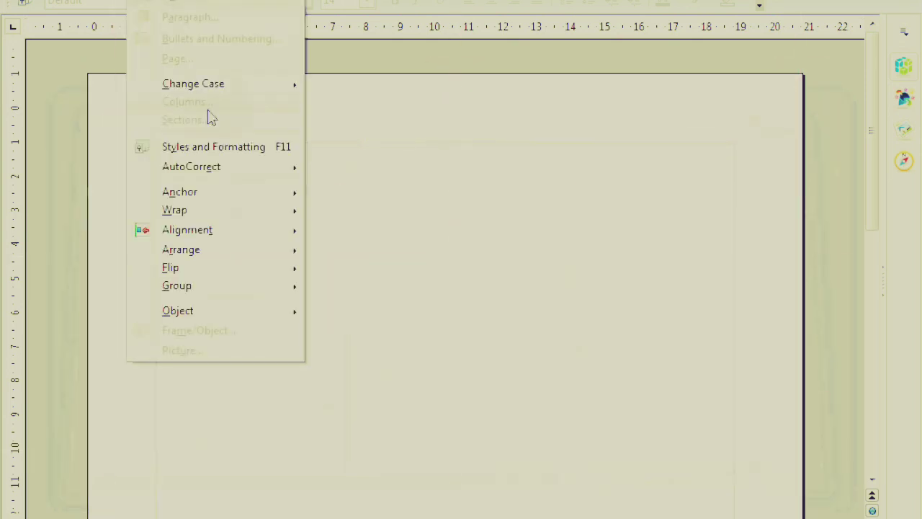
pyautogui.click(219, 150)
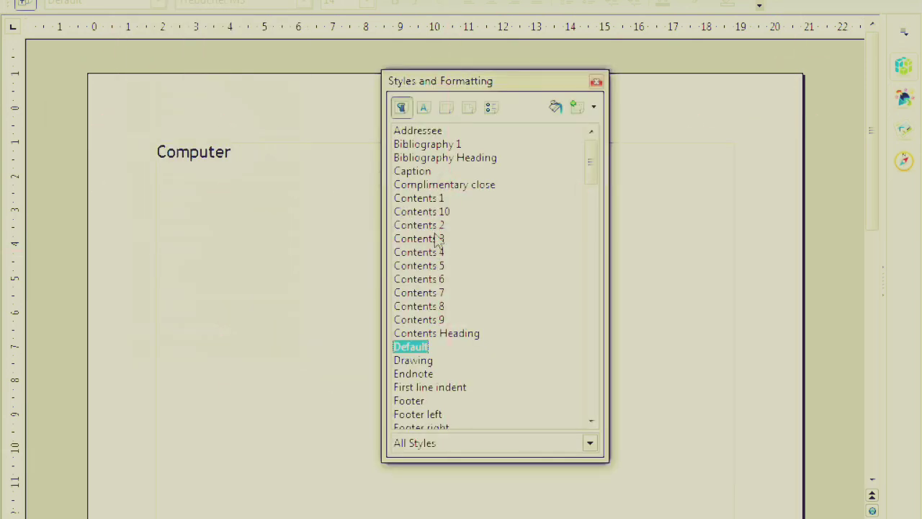
pyautogui.moveTo(591, 165); pyautogui.dragTo(595, 229)
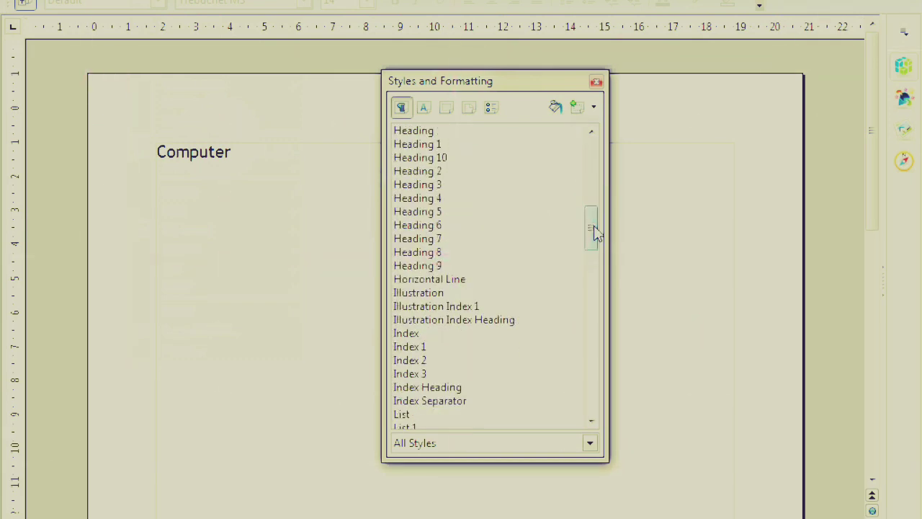
pyautogui.click(425, 157)
pyautogui.click(489, 144)
pyautogui.click(555, 106)
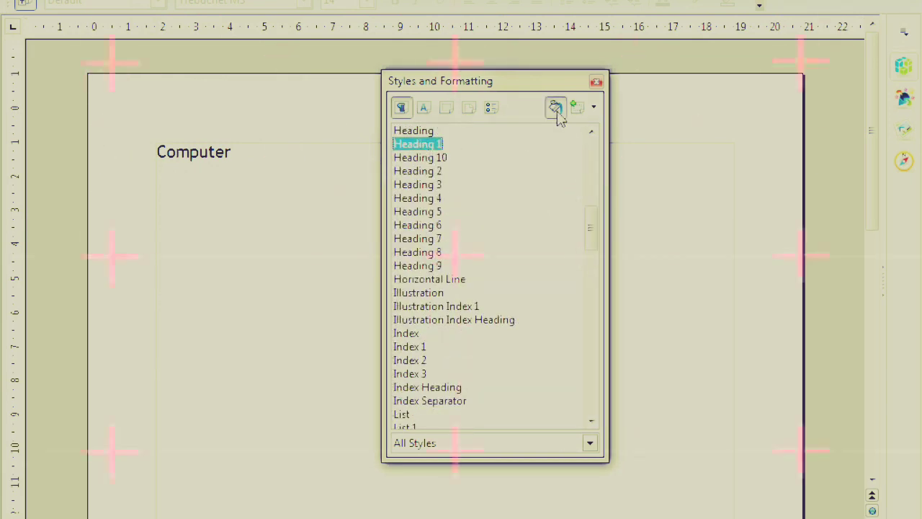
pyautogui.click(186, 152)
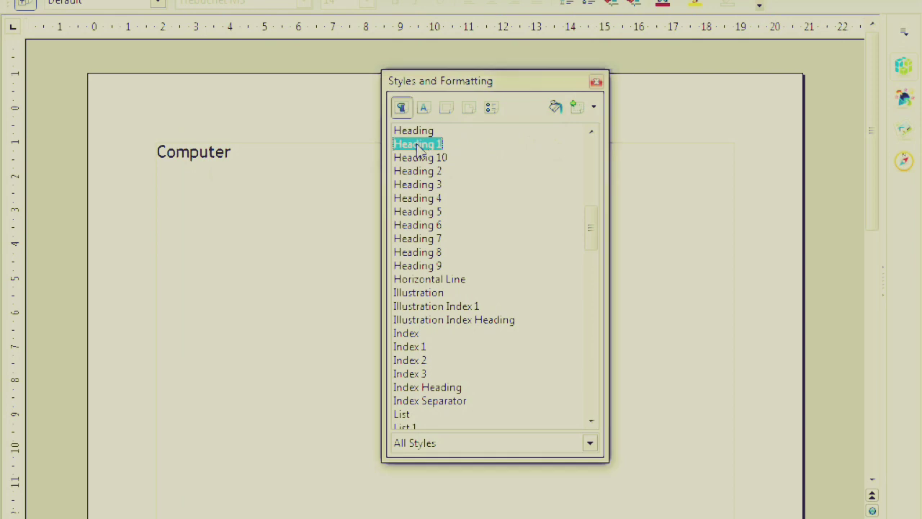
pyautogui.click(555, 108)
pyautogui.scroll(5, 437, 262)
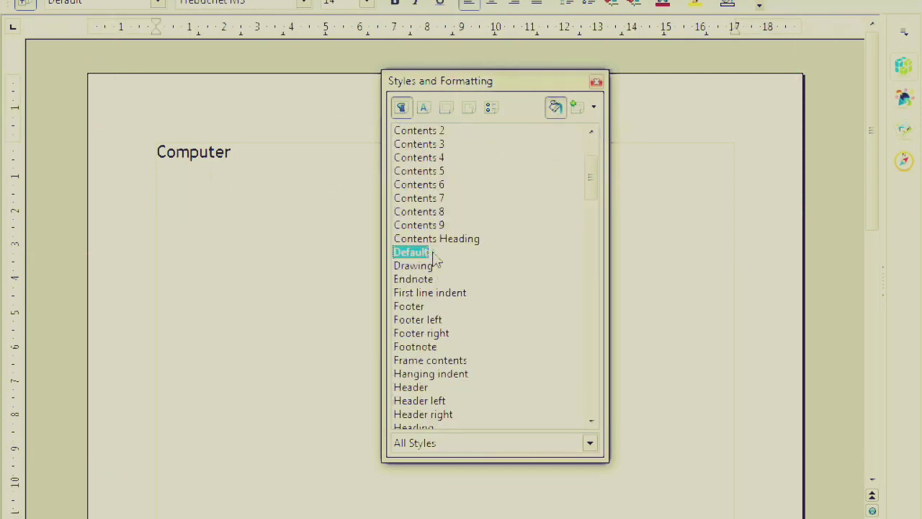
pyautogui.scroll(-6, 437, 261)
pyautogui.scroll(-2, 437, 263)
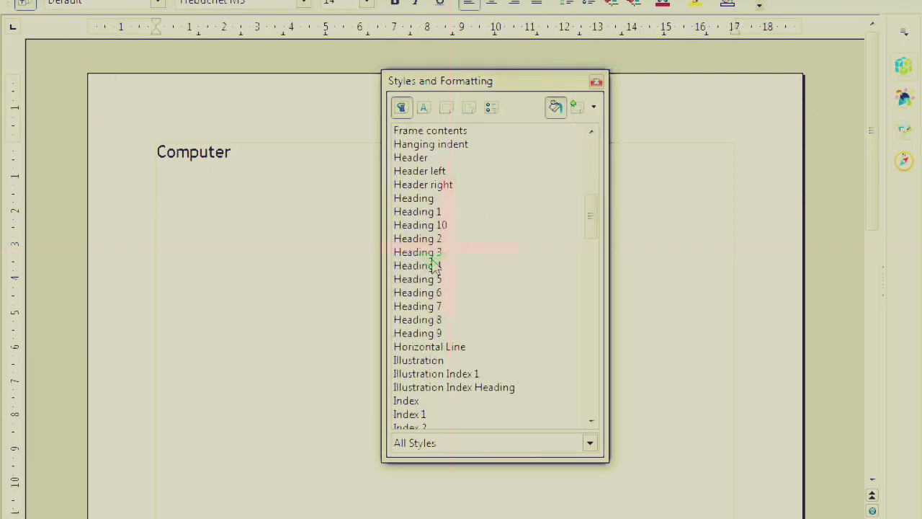
pyautogui.doubleClick(424, 212)
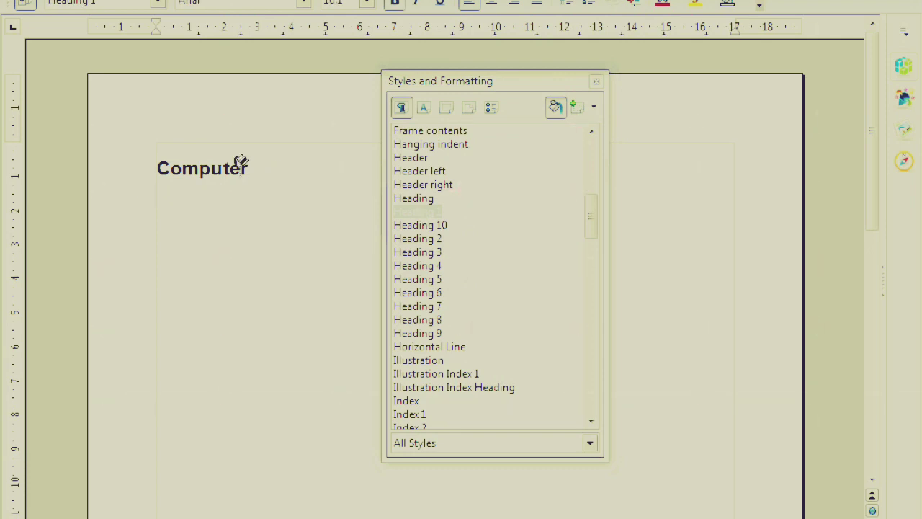
pyautogui.click(101, 0)
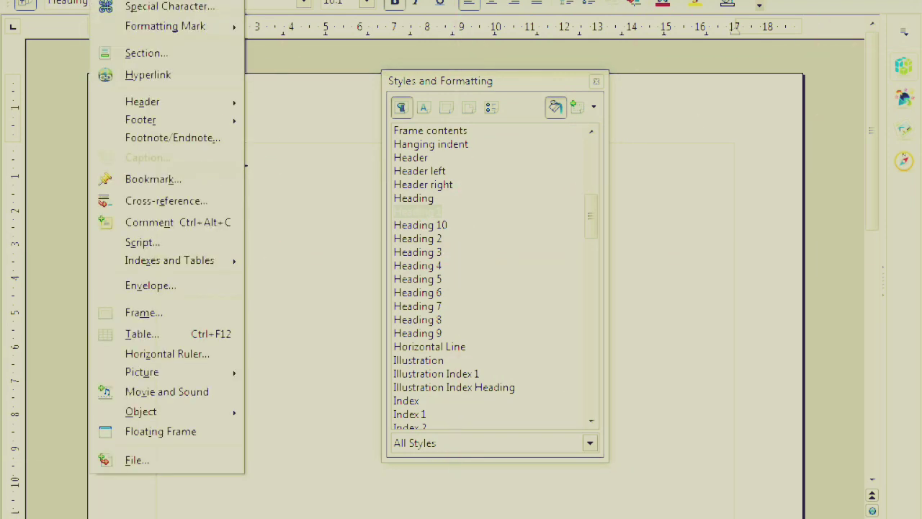
pyautogui.click(596, 83)
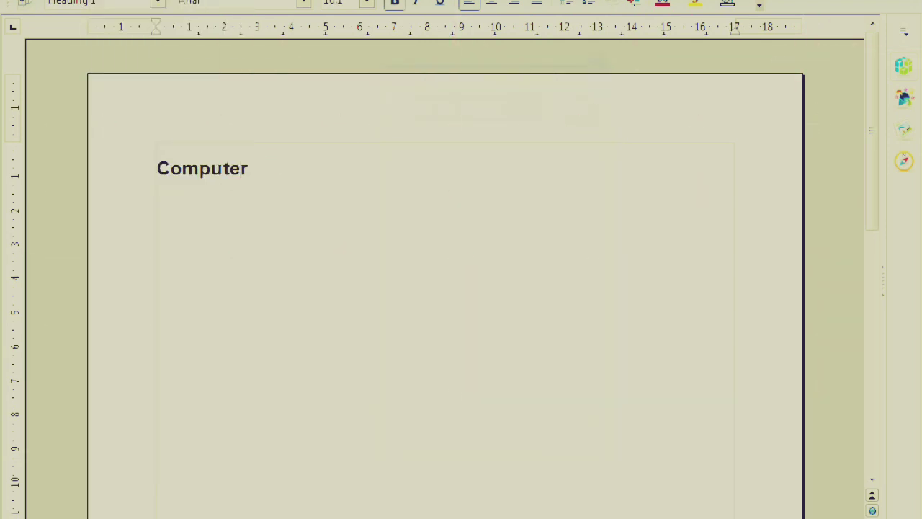
# Insert a Table of Contents for the entire document at the Computer heading, keeping the default settings.
pyautogui.click(101, 0)
pyautogui.moveTo(213, 260)
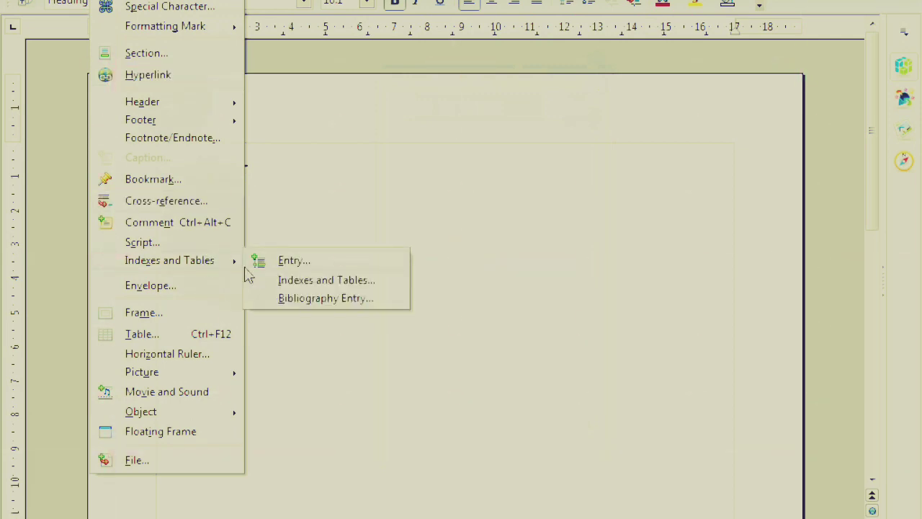
pyautogui.click(328, 284)
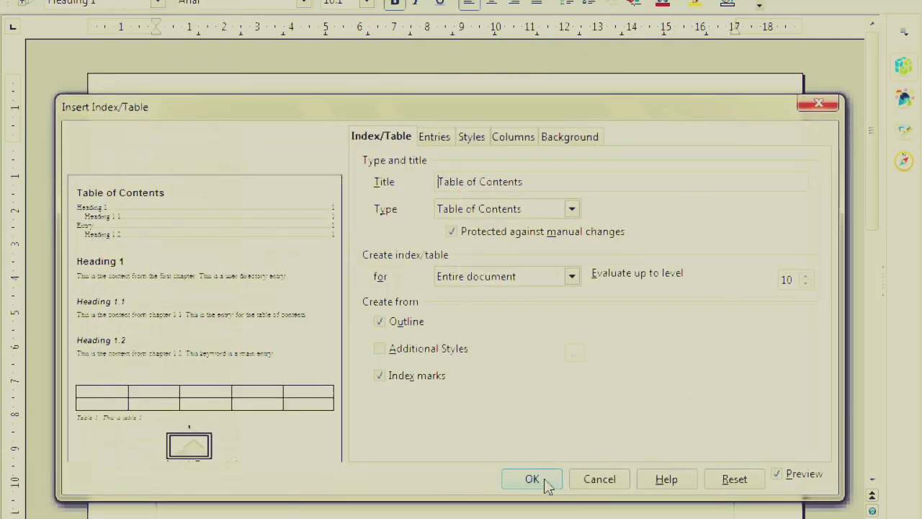
pyautogui.click(532, 479)
# Highlight the generated contents entries, and close the new document without saving its changes.
pyautogui.moveTo(157, 240); pyautogui.dragTo(385, 251)
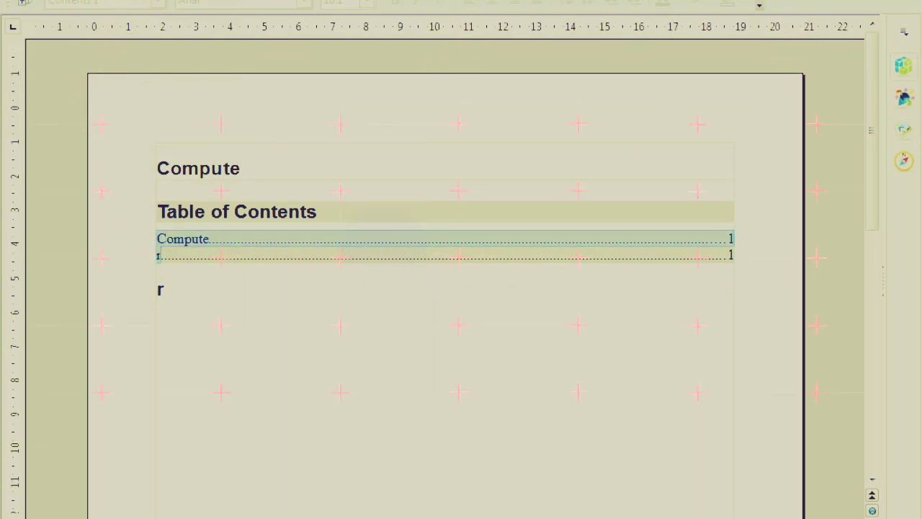
pyautogui.hotkey('ctrl', 'w')
pyautogui.click(483, 274)
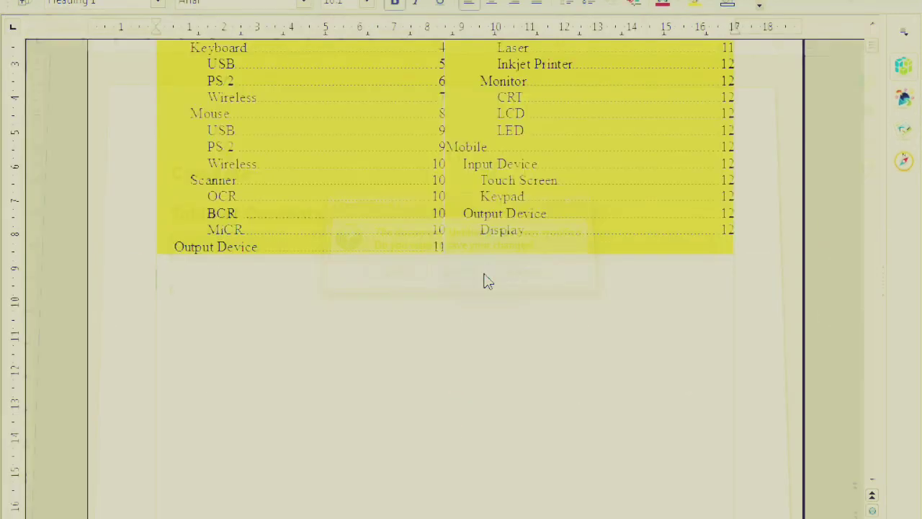
pyautogui.scroll(3, 507, 340)
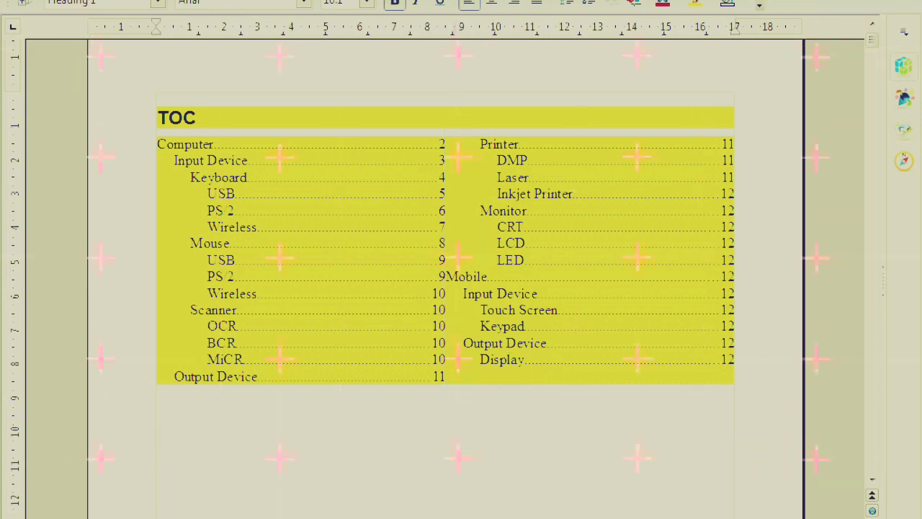
pyautogui.click(781, 518)
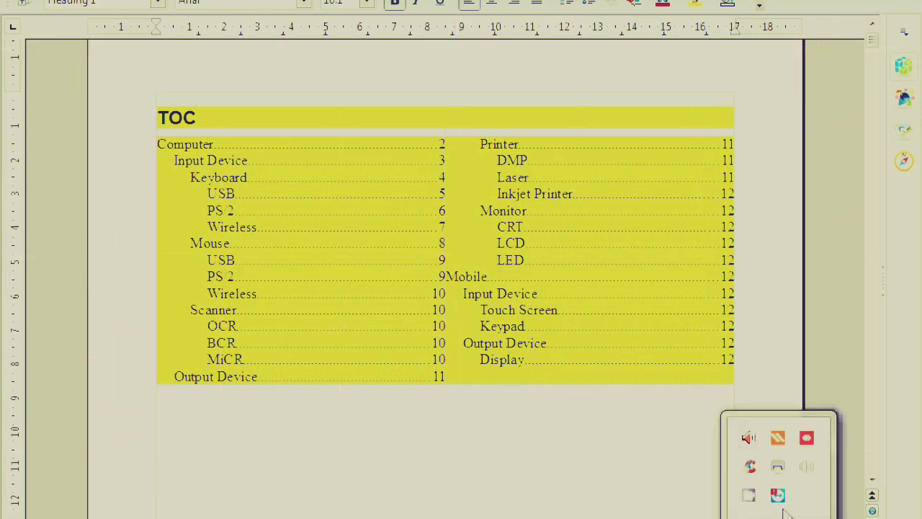
pyautogui.rightClick(747, 492)
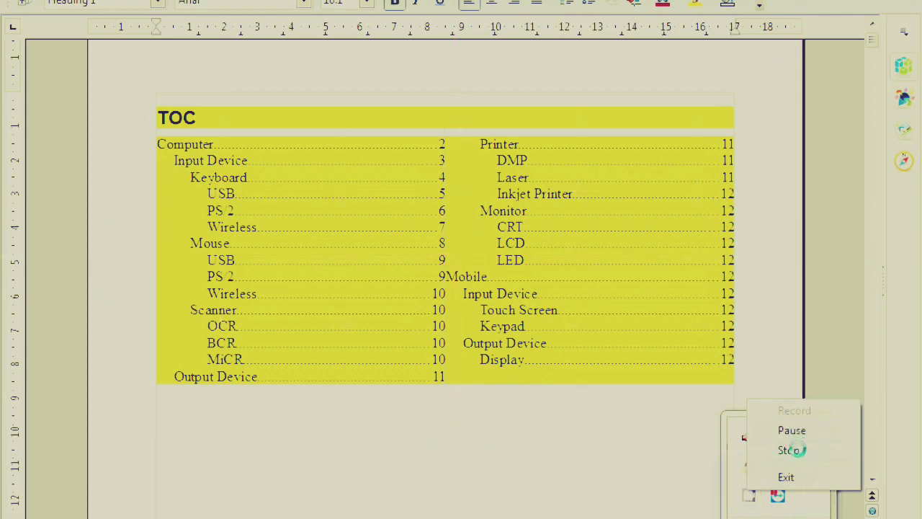